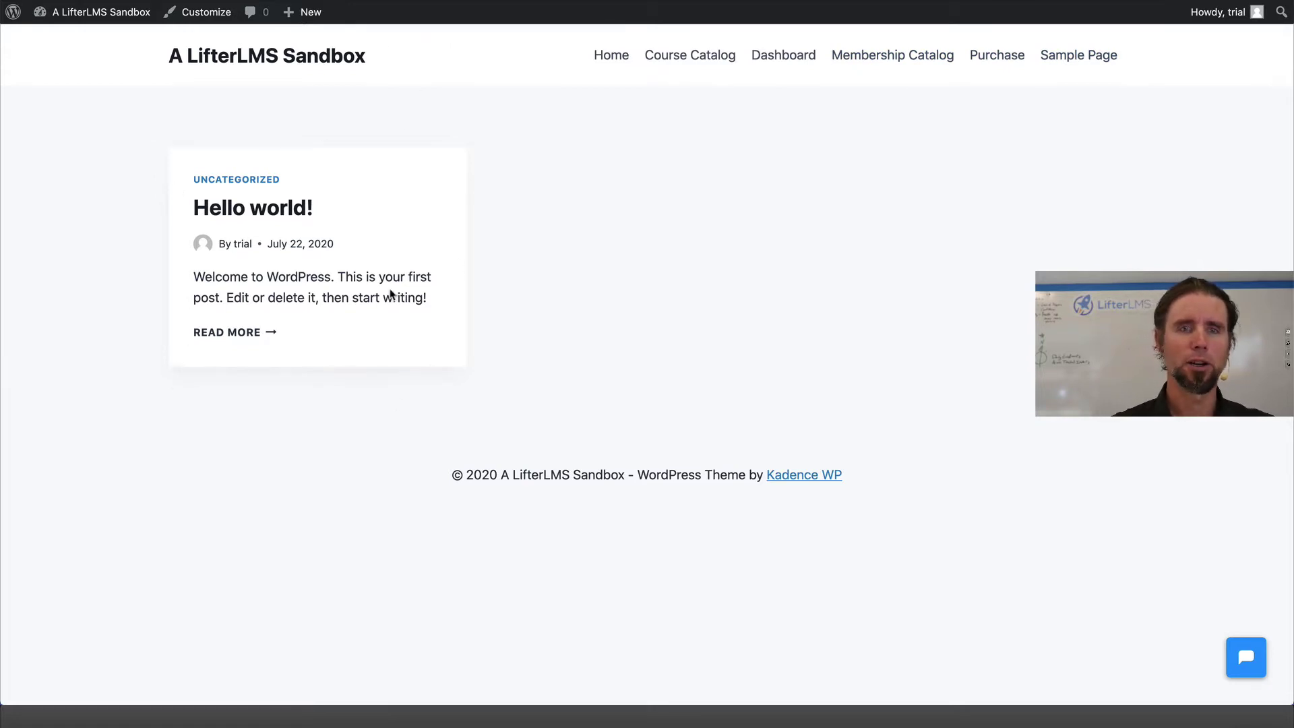
Open the site's home page, then go to the WordPress admin Dashboard.
{"action": "left_click", "coordinate": [597, 61]}
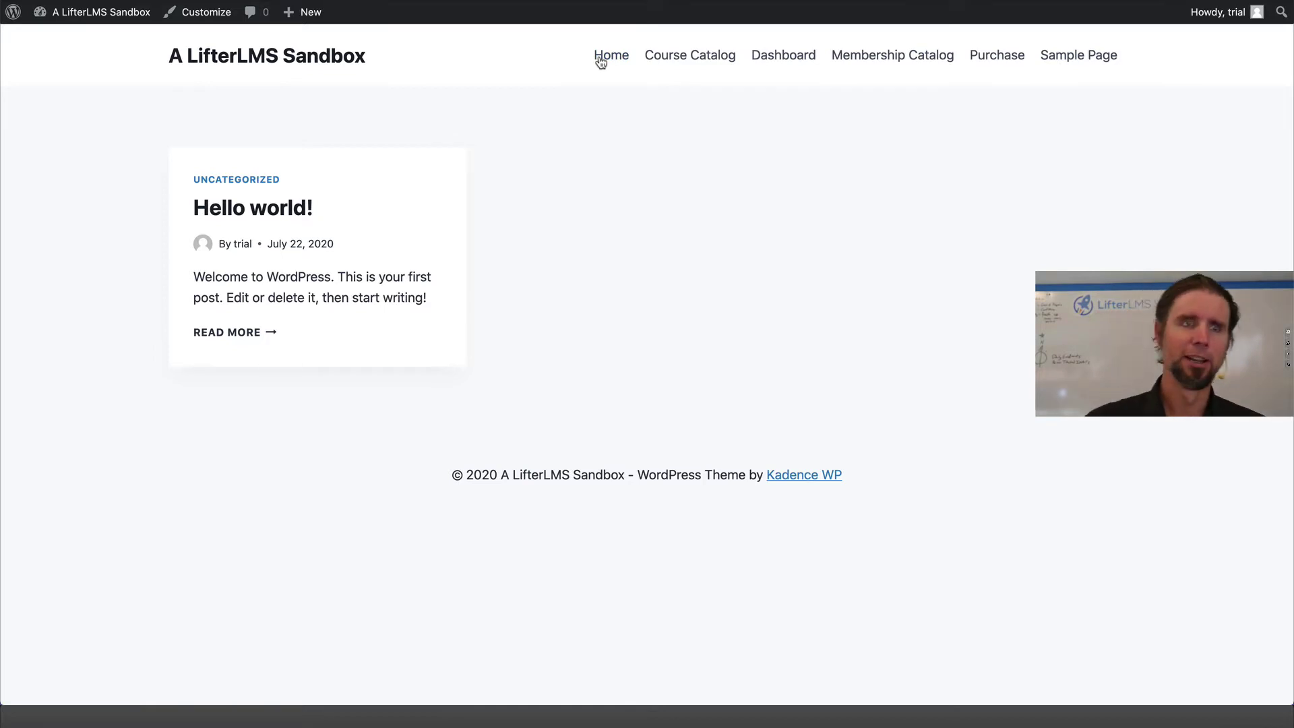
{"action": "mouse_move", "coordinate": [81, 17]}
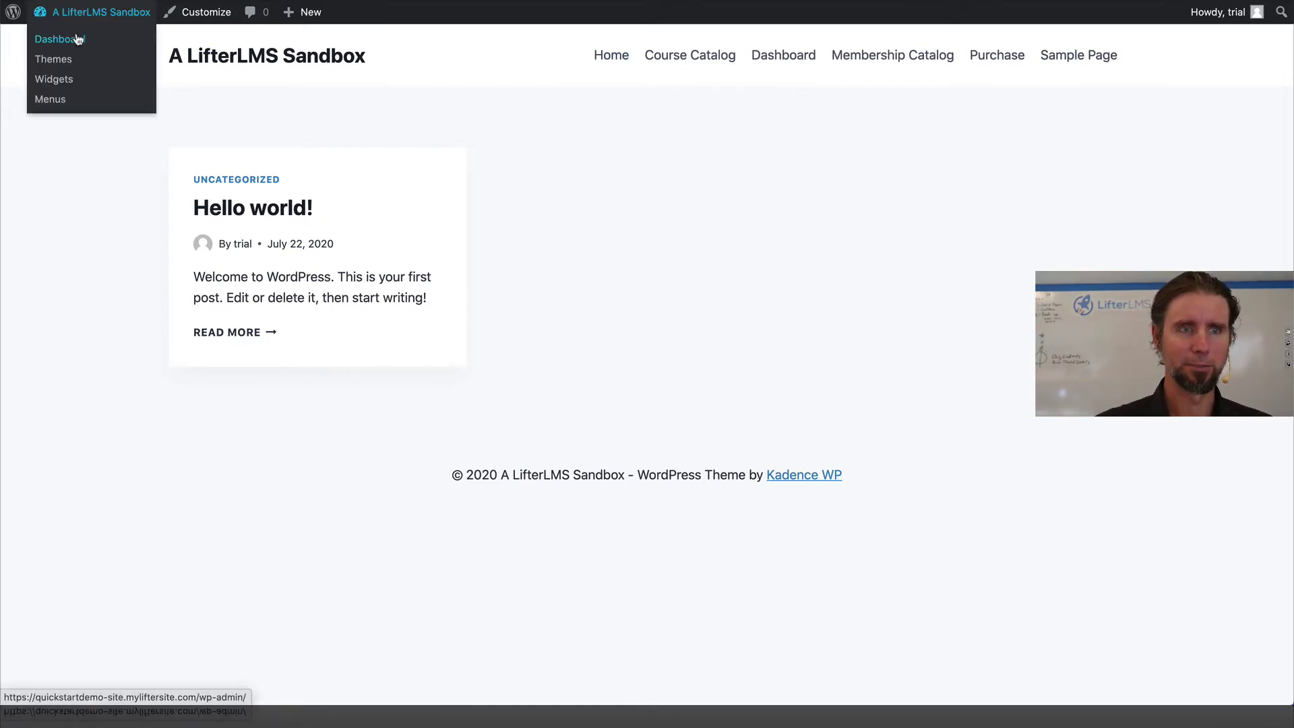
{"action": "left_click", "coordinate": [78, 39]}
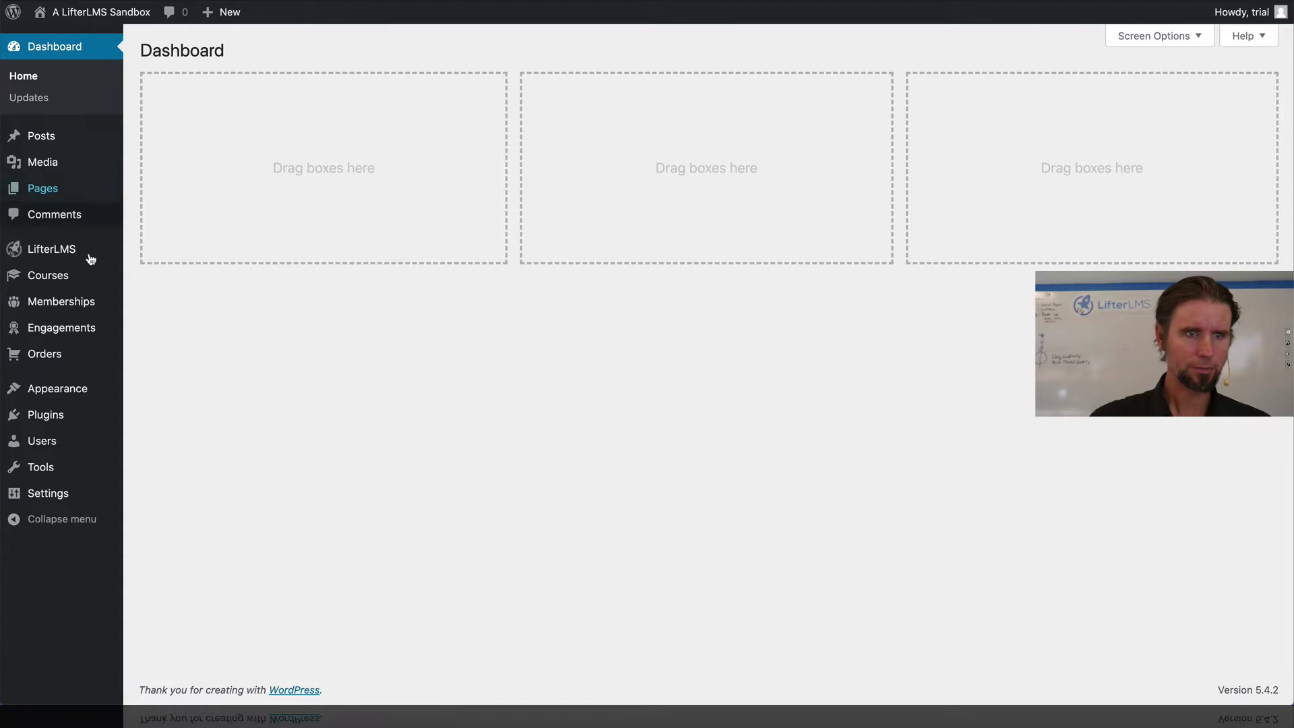
Create a new empty navigation menu named 'Main Menu' under Appearance > Menus.
{"action": "mouse_move", "coordinate": [81, 386]}
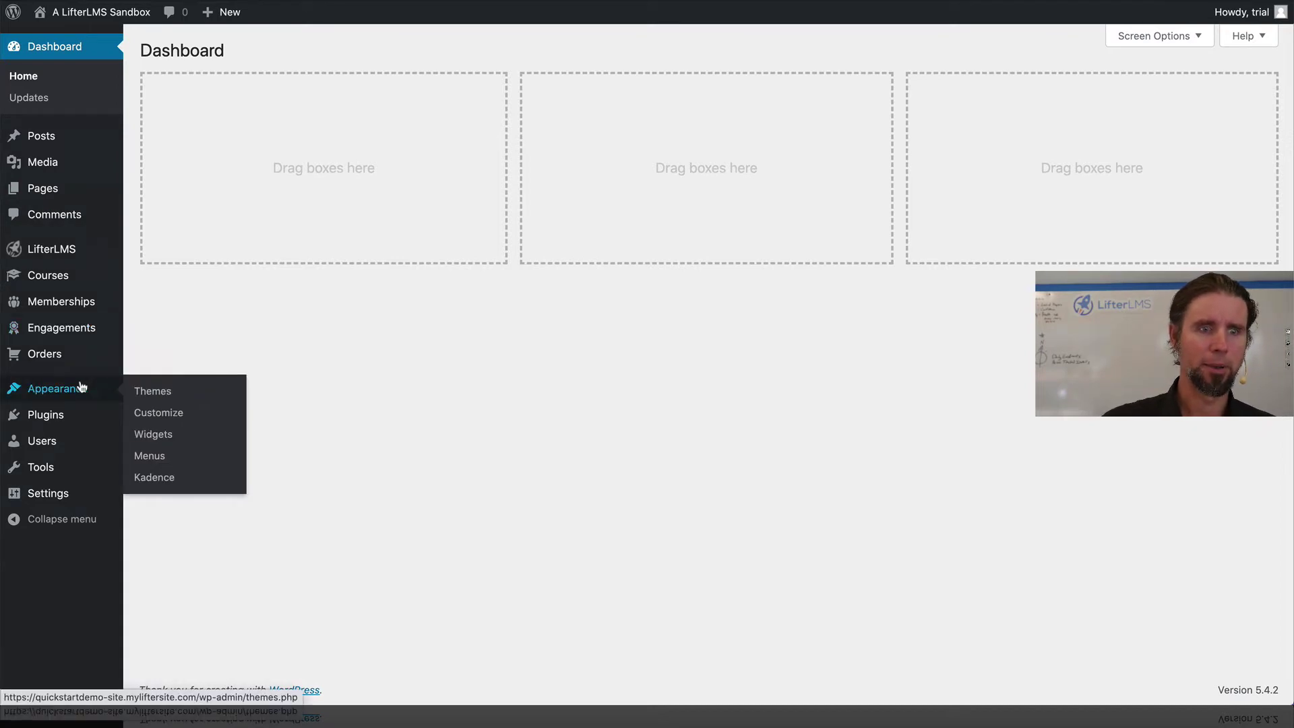
{"action": "left_click", "coordinate": [164, 455]}
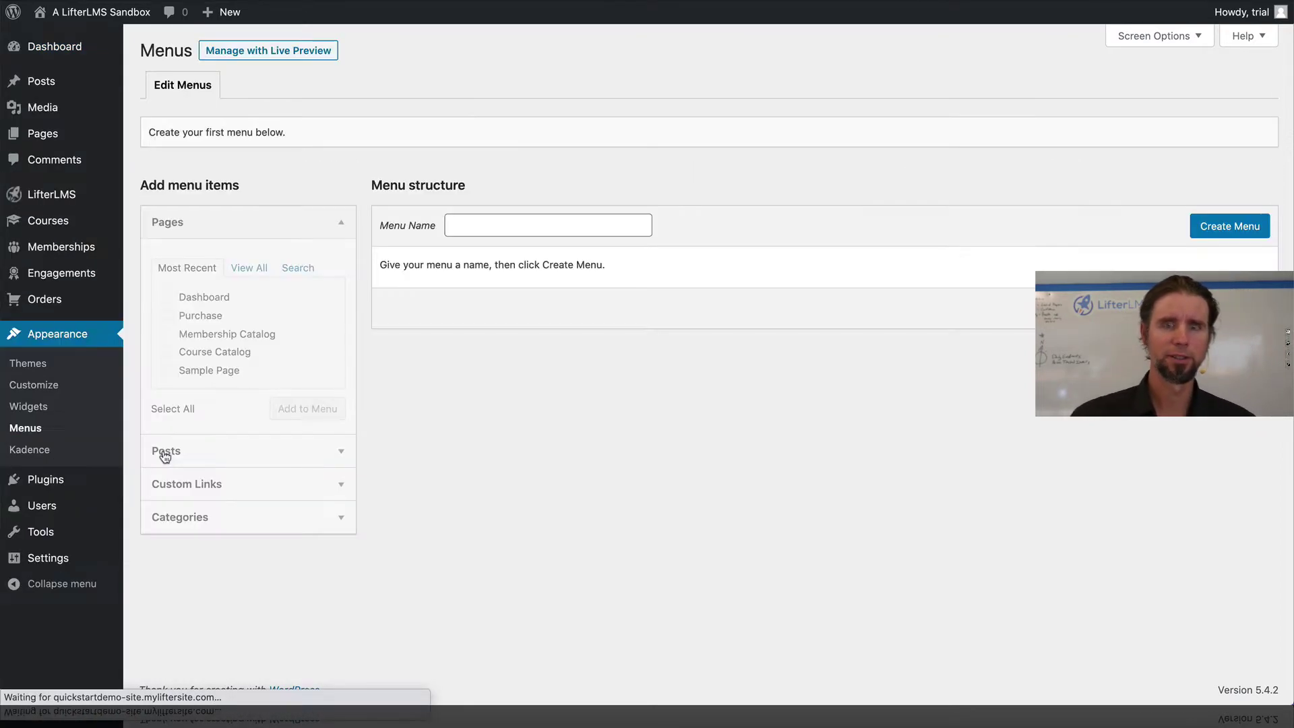
{"action": "left_click", "coordinate": [479, 232]}
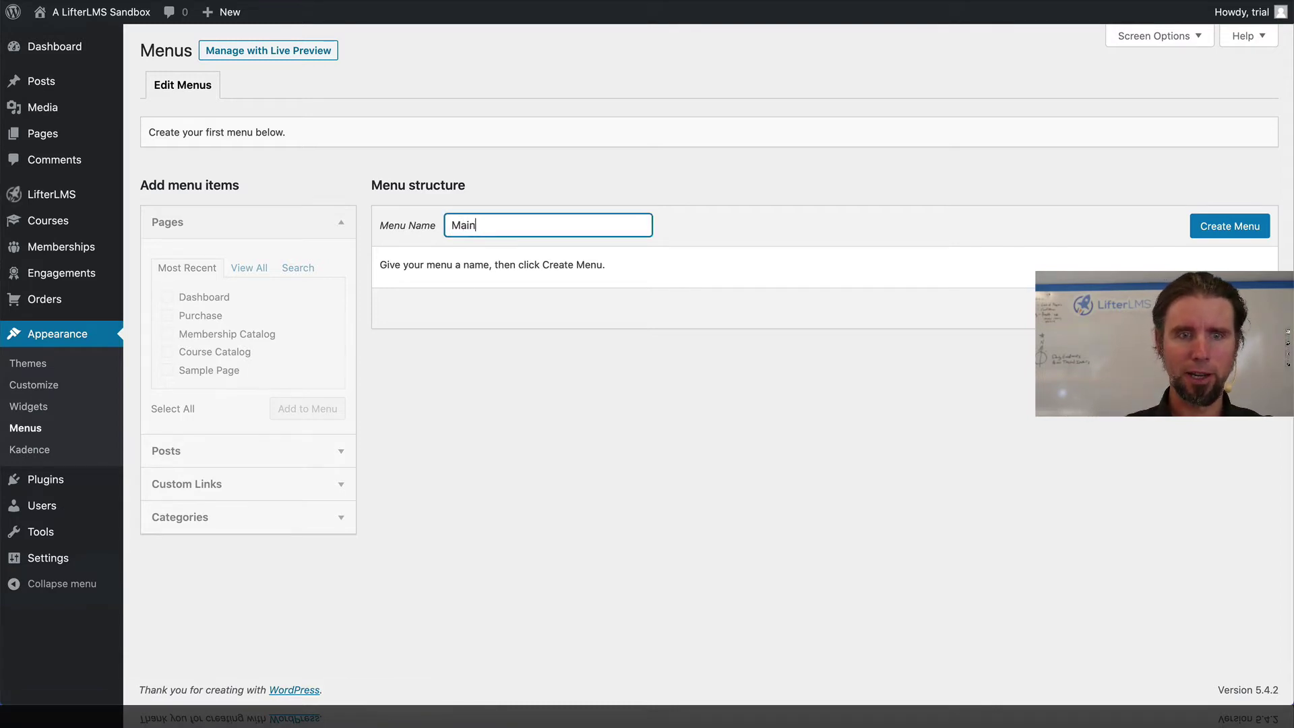
{"action": "type", "text": "Main Menu"}
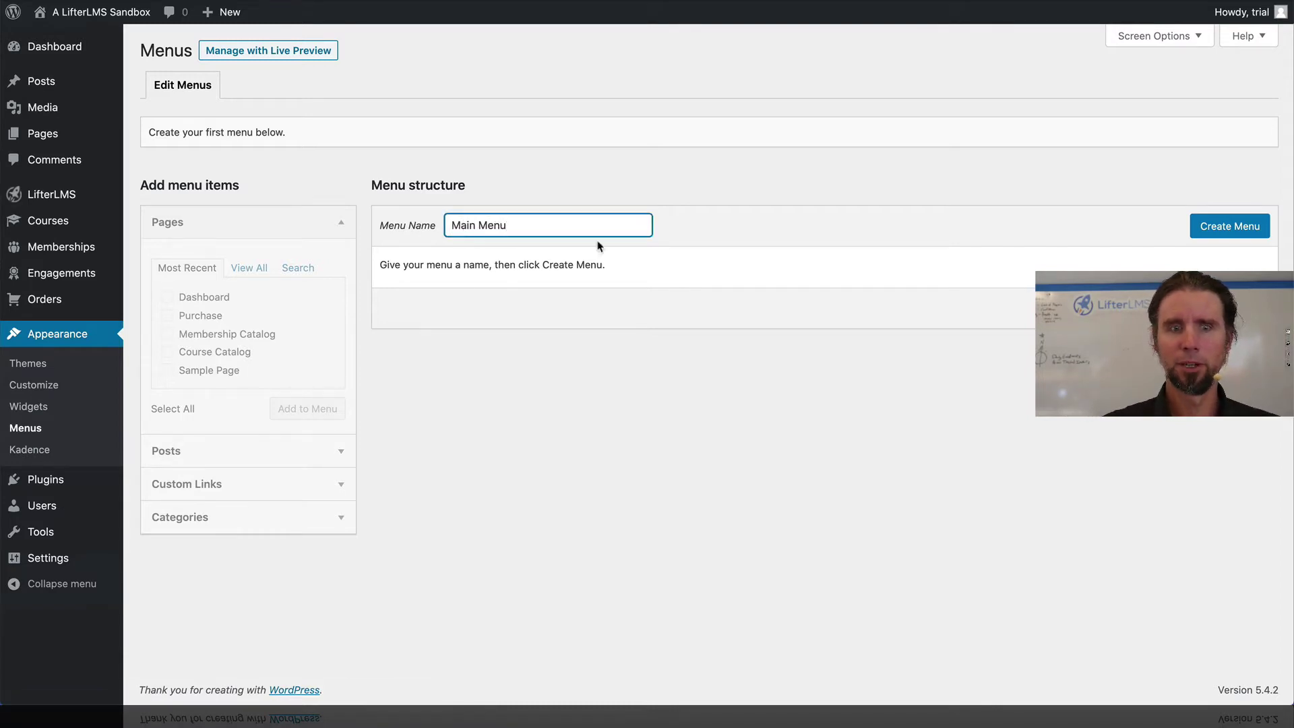
{"action": "left_click", "coordinate": [1206, 229]}
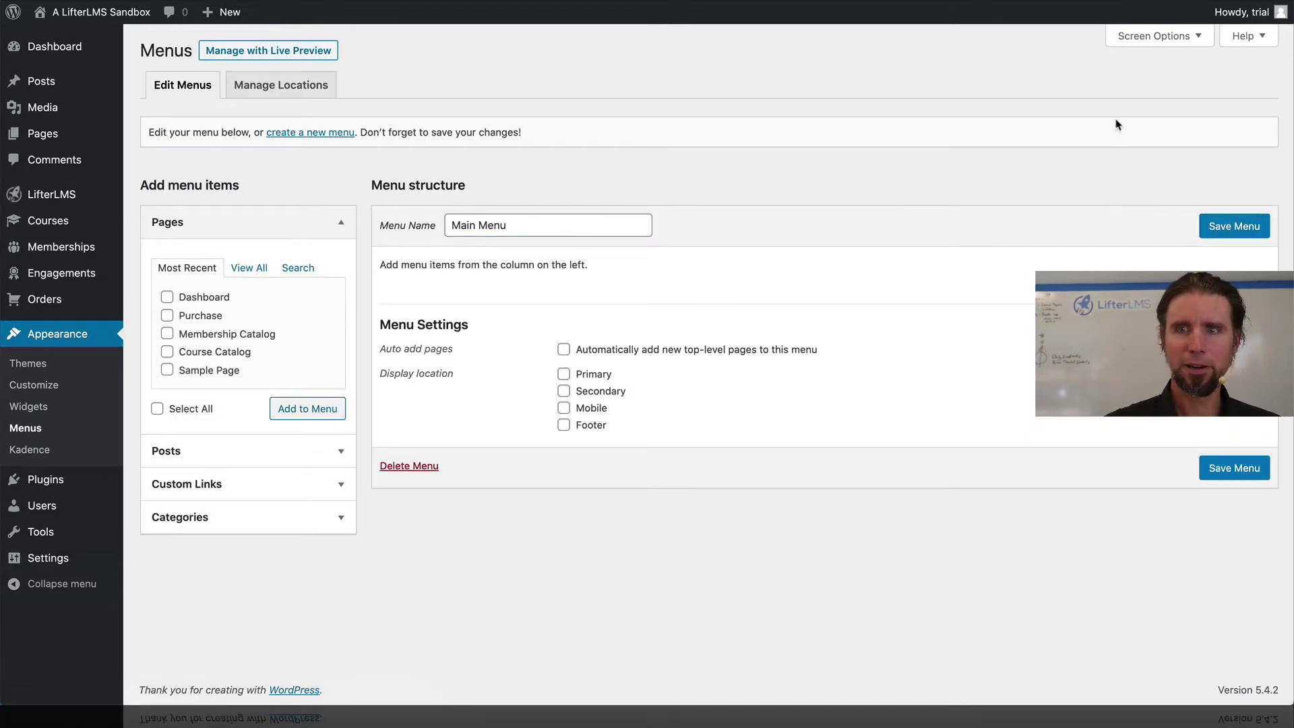
Enable the LifterLMS panel in Screen Options so its links can be added to menus.
{"action": "left_click", "coordinate": [1178, 42]}
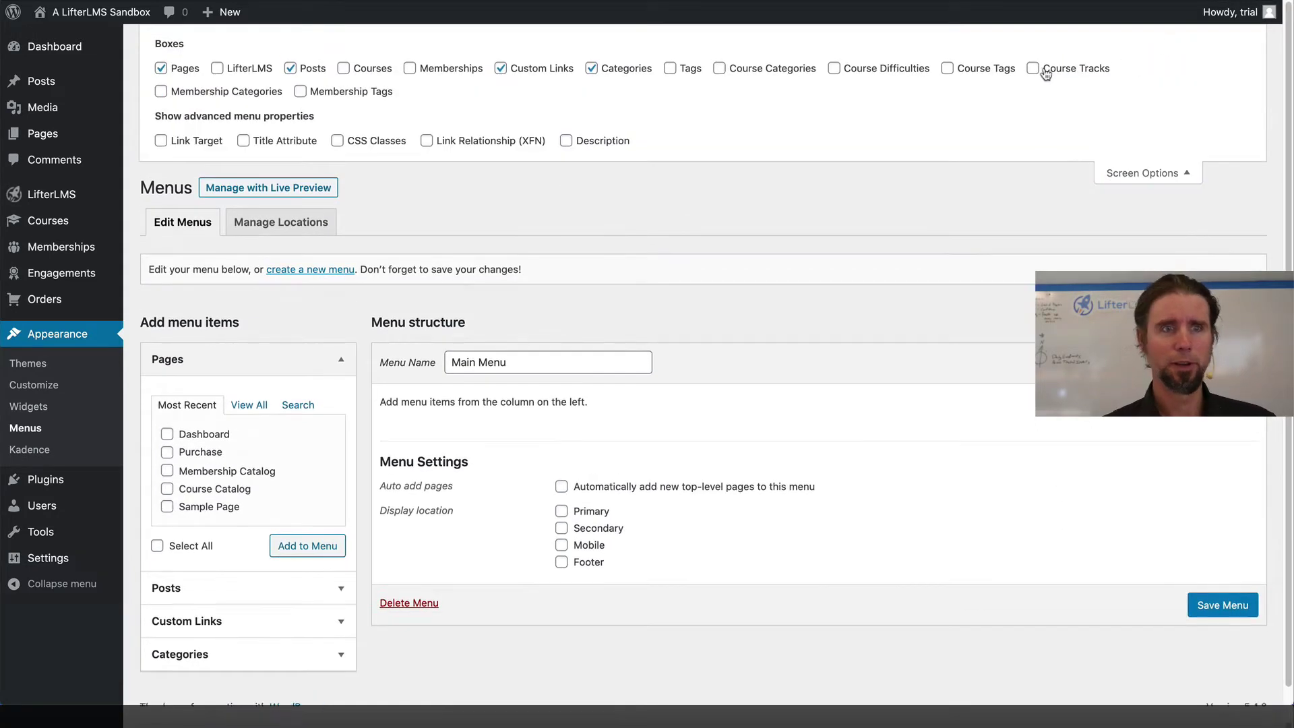
{"action": "left_click", "coordinate": [218, 68]}
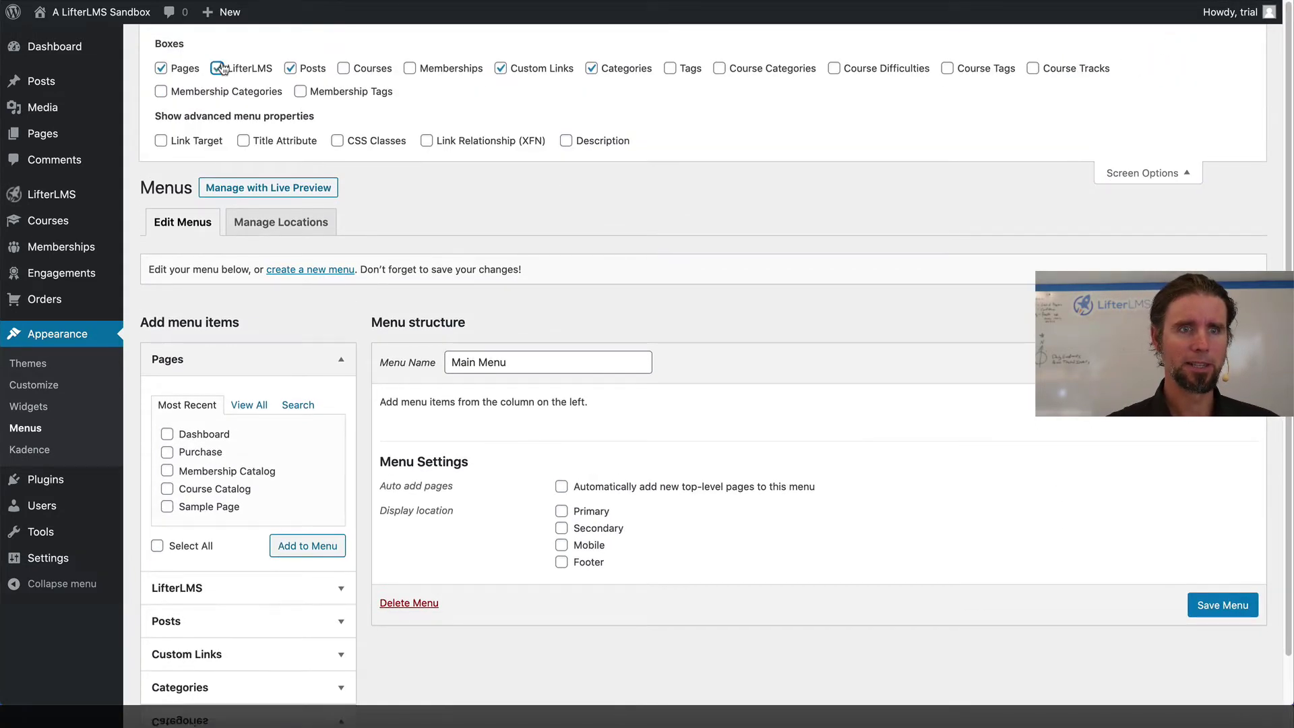
{"action": "left_click", "coordinate": [1146, 173]}
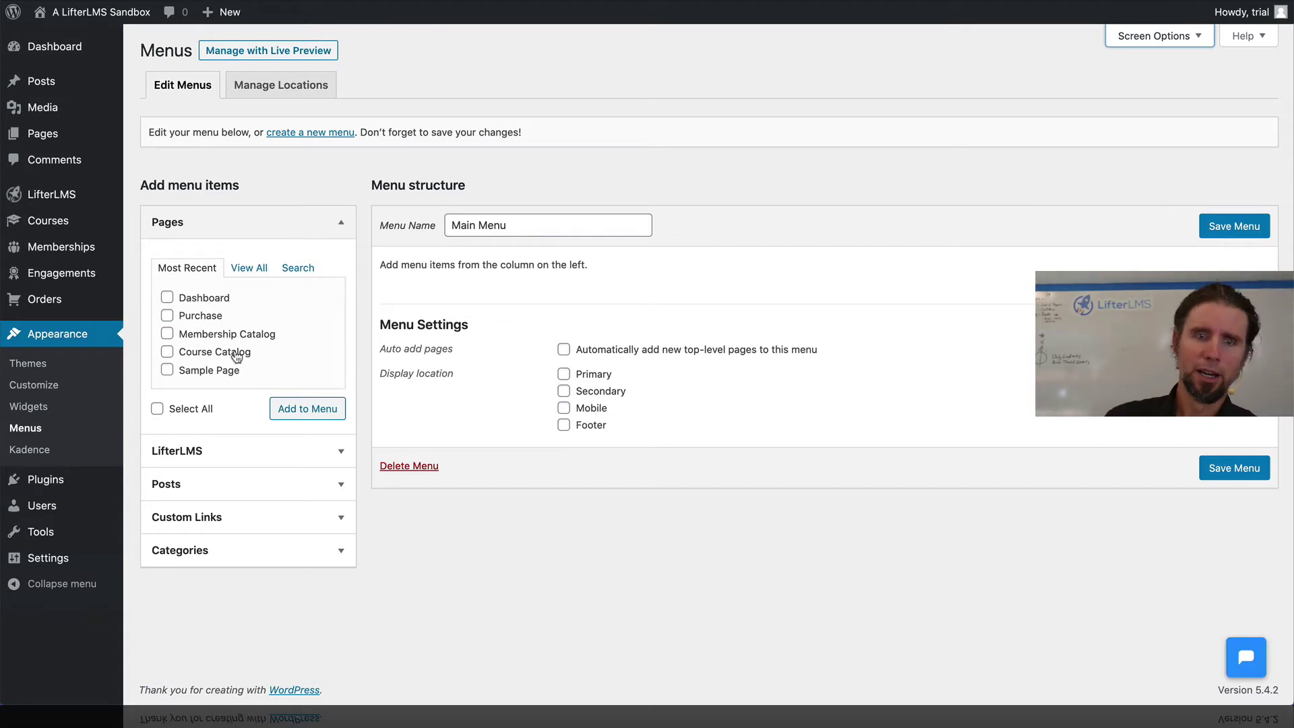
Assign Main Menu to the Primary display location and save it.
{"action": "left_click", "coordinate": [563, 374]}
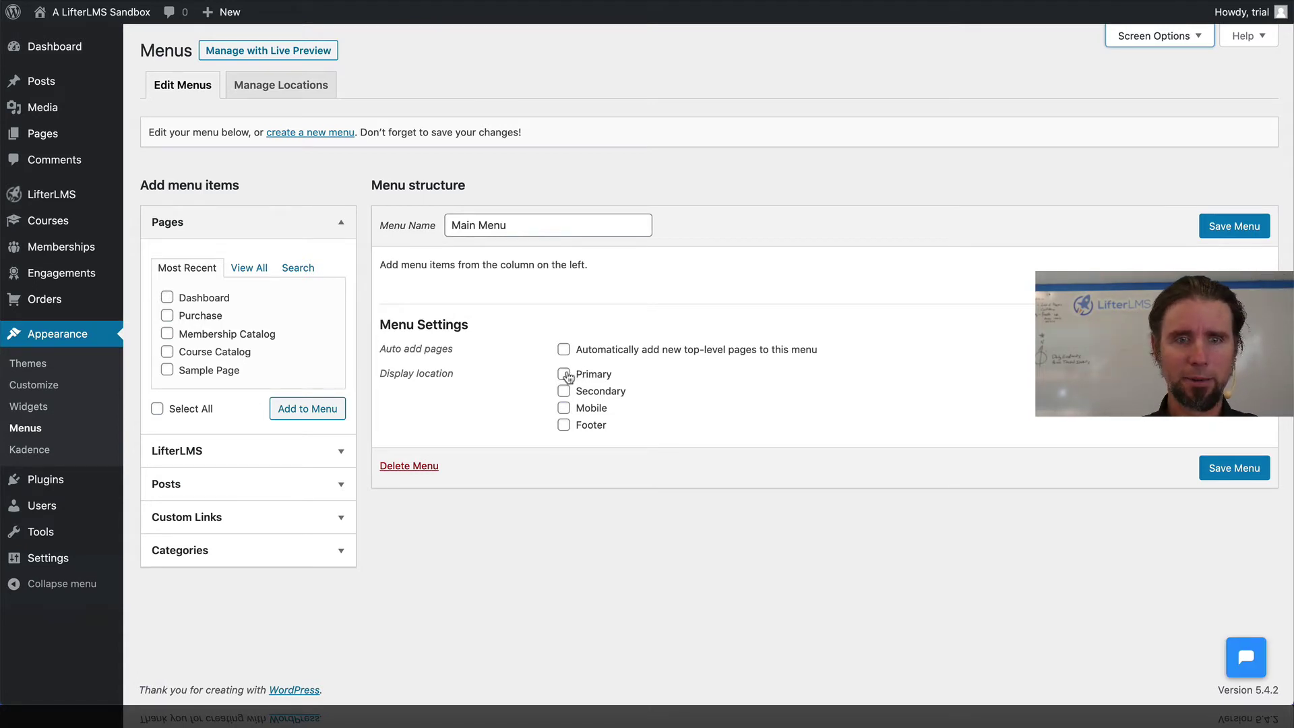
{"action": "left_click", "coordinate": [1219, 474]}
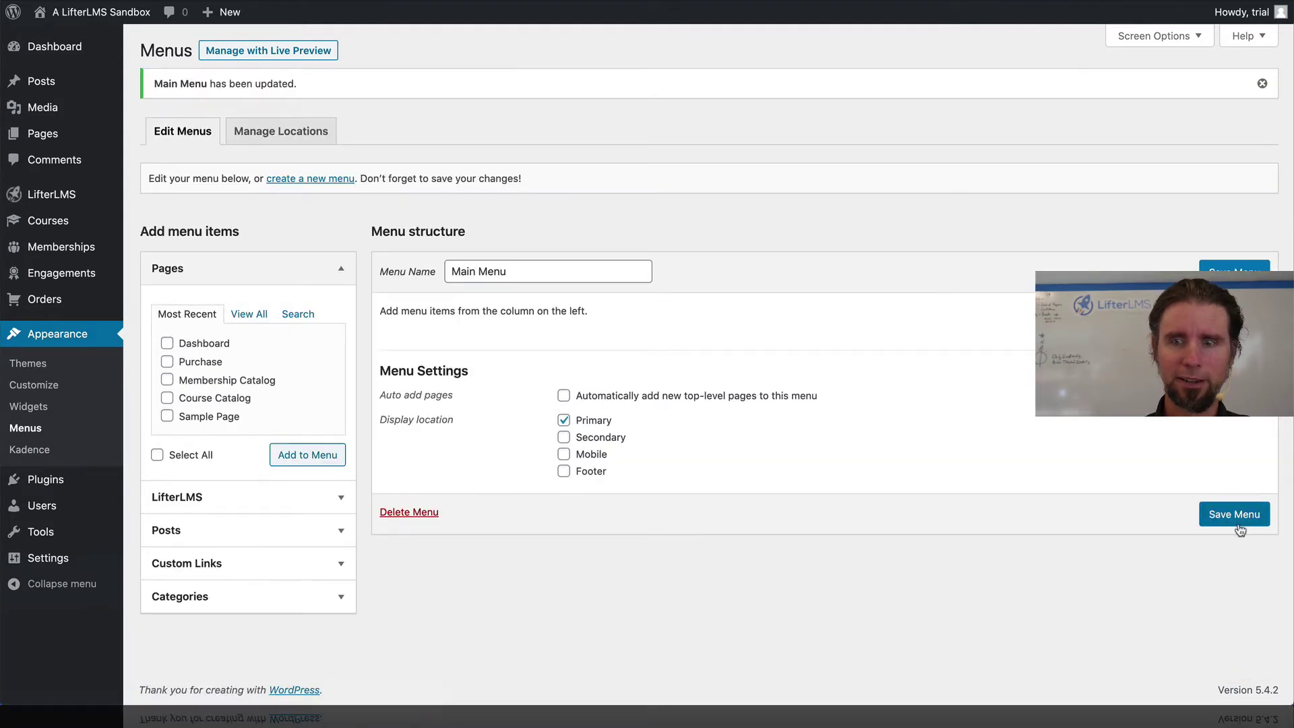
{"action": "left_click", "coordinate": [1238, 524]}
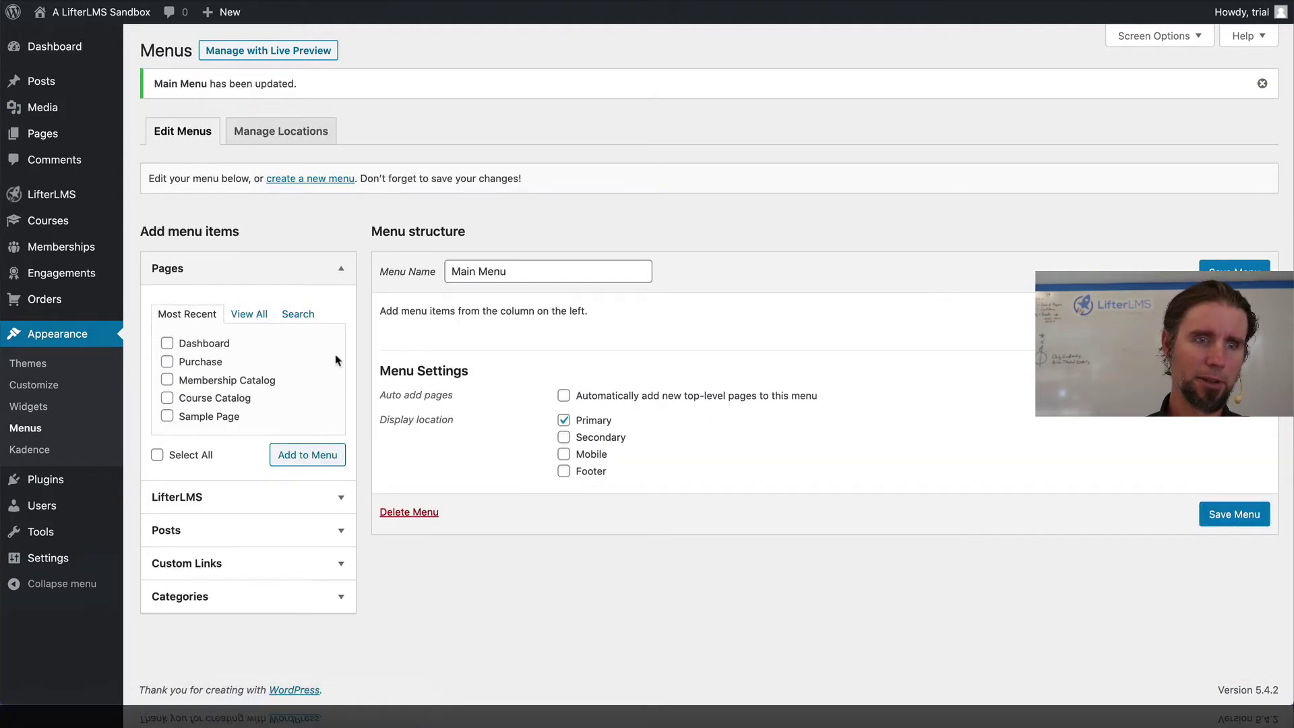
Add the Sample Page, Course Catalog, Membership Catalog and Dashboard pages to Main Menu one by one.
{"action": "left_click", "coordinate": [191, 500]}
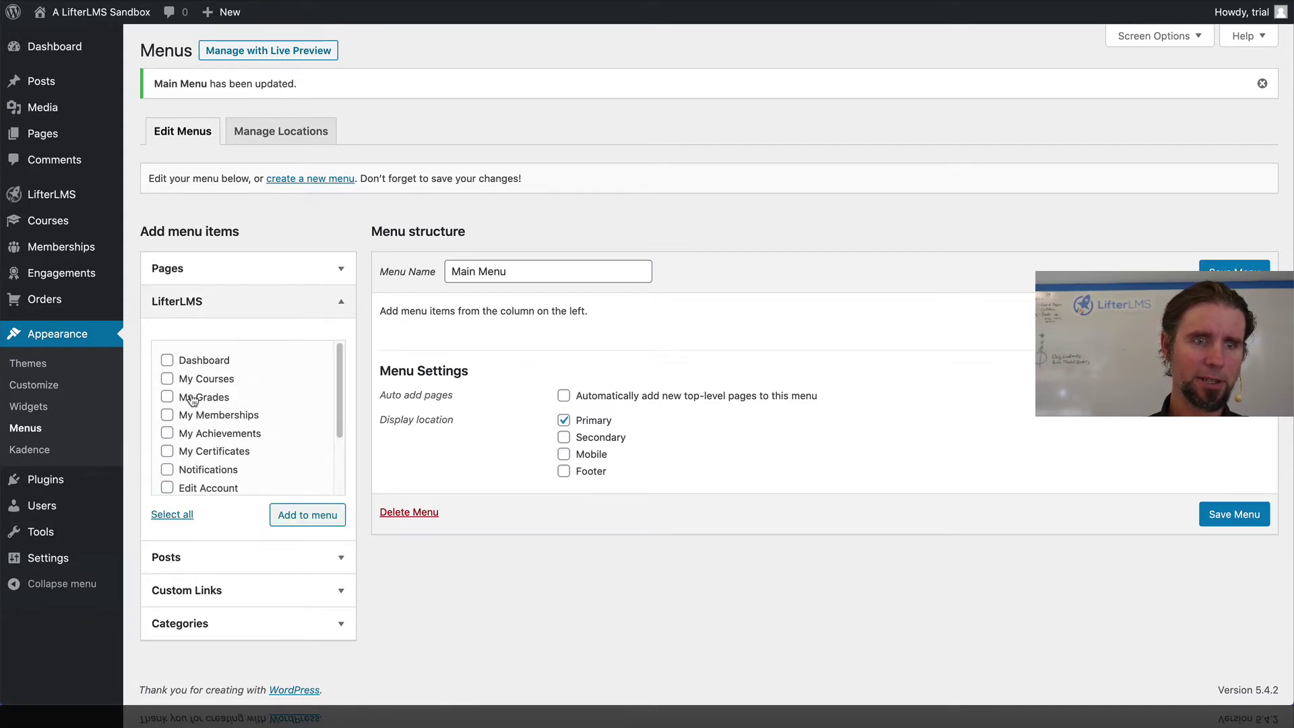
{"action": "left_click", "coordinate": [197, 270]}
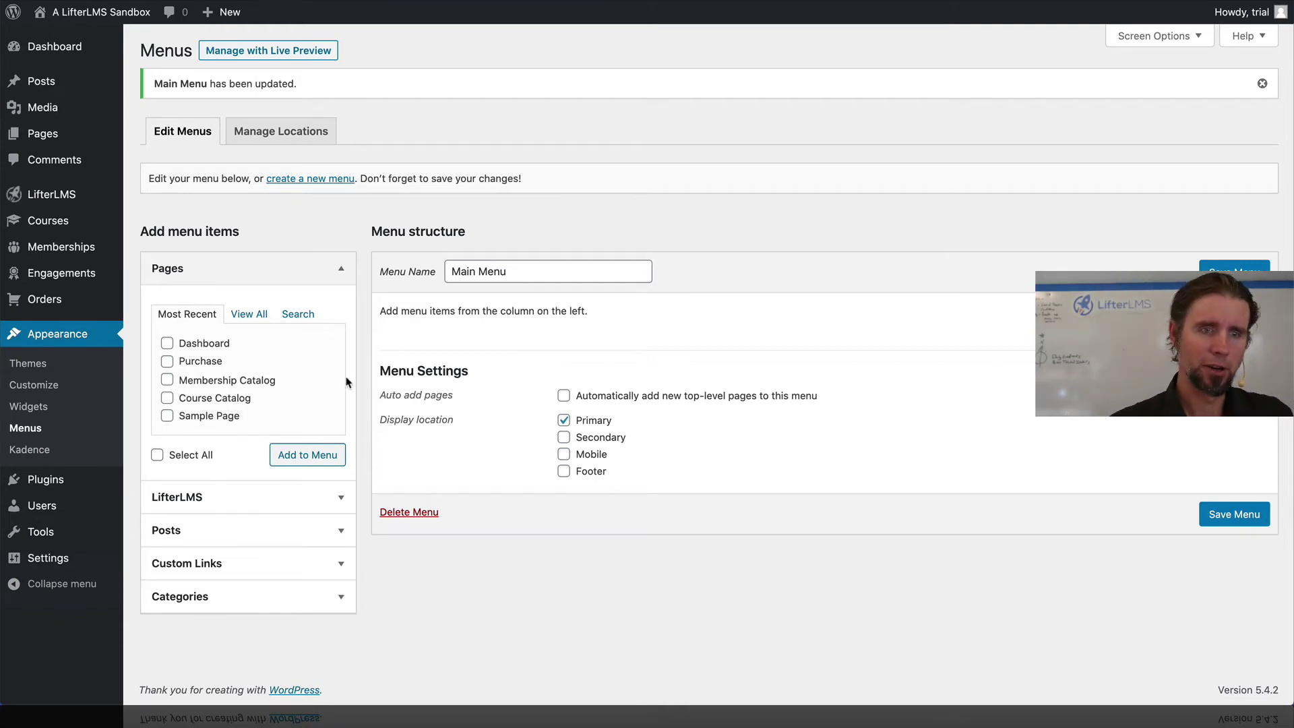
{"action": "left_click", "coordinate": [167, 420]}
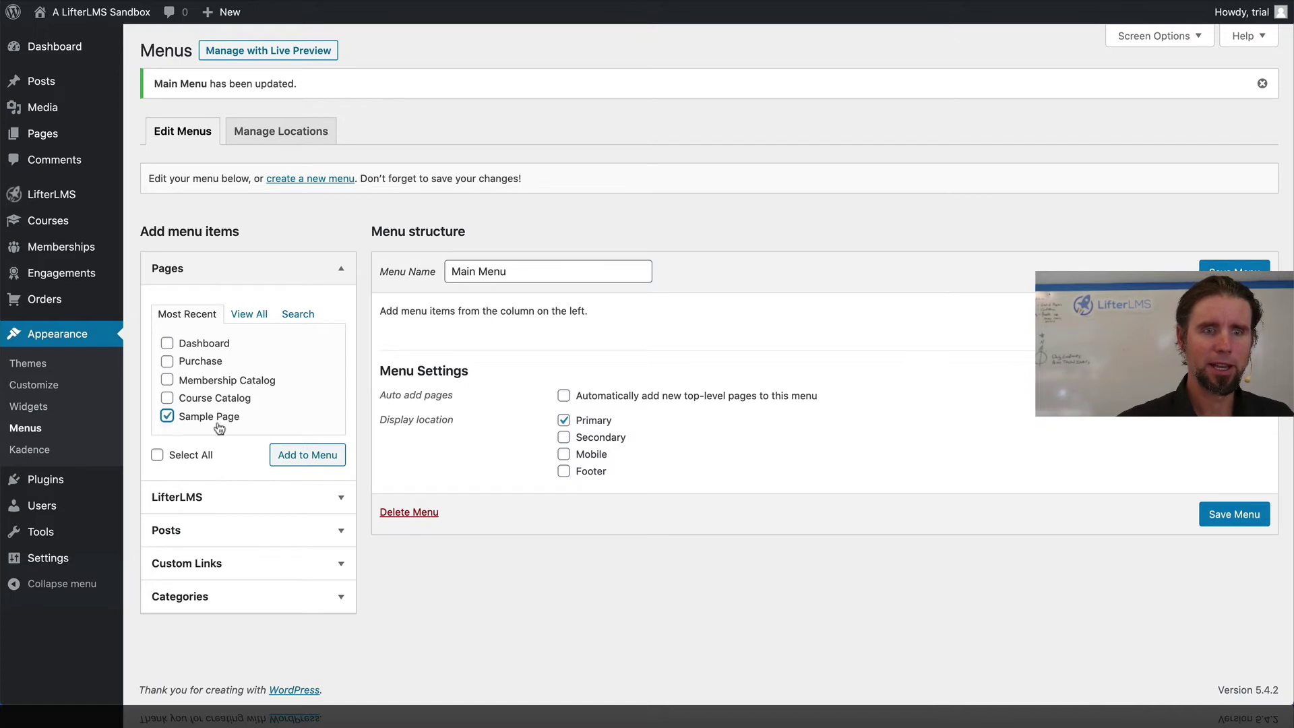
{"action": "left_click", "coordinate": [305, 454]}
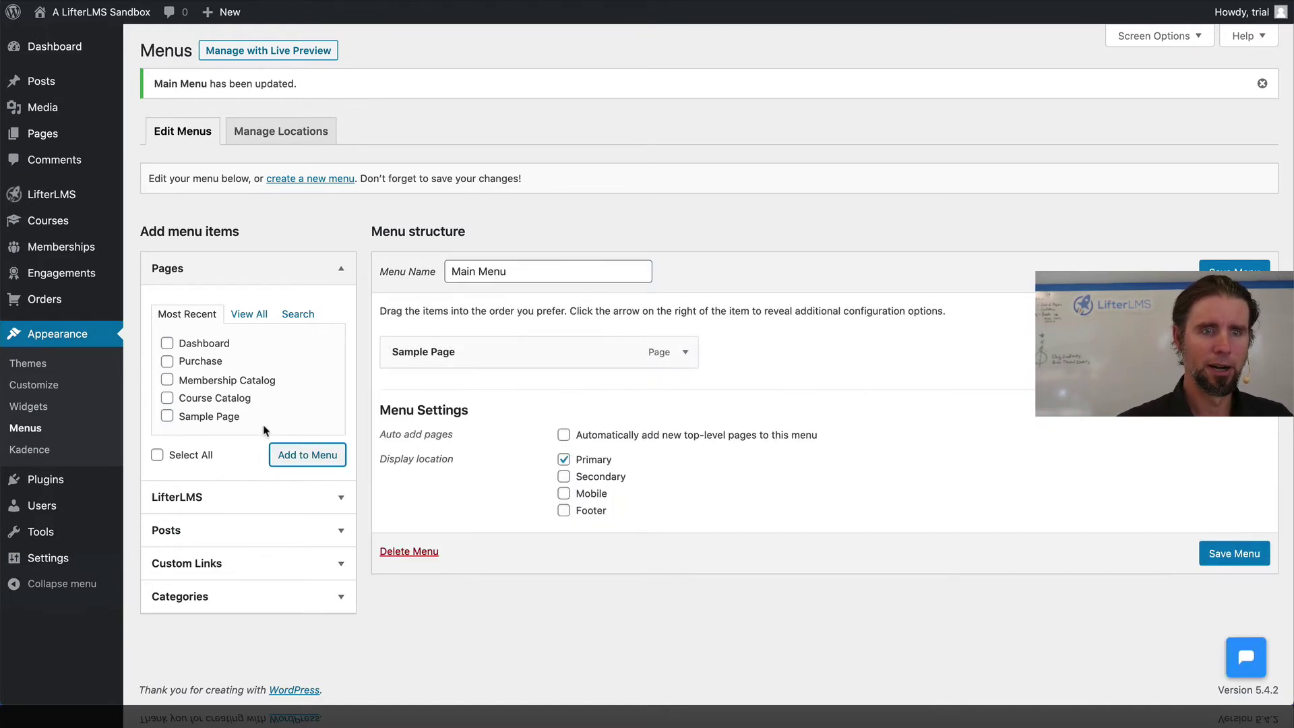
{"action": "left_click", "coordinate": [181, 401]}
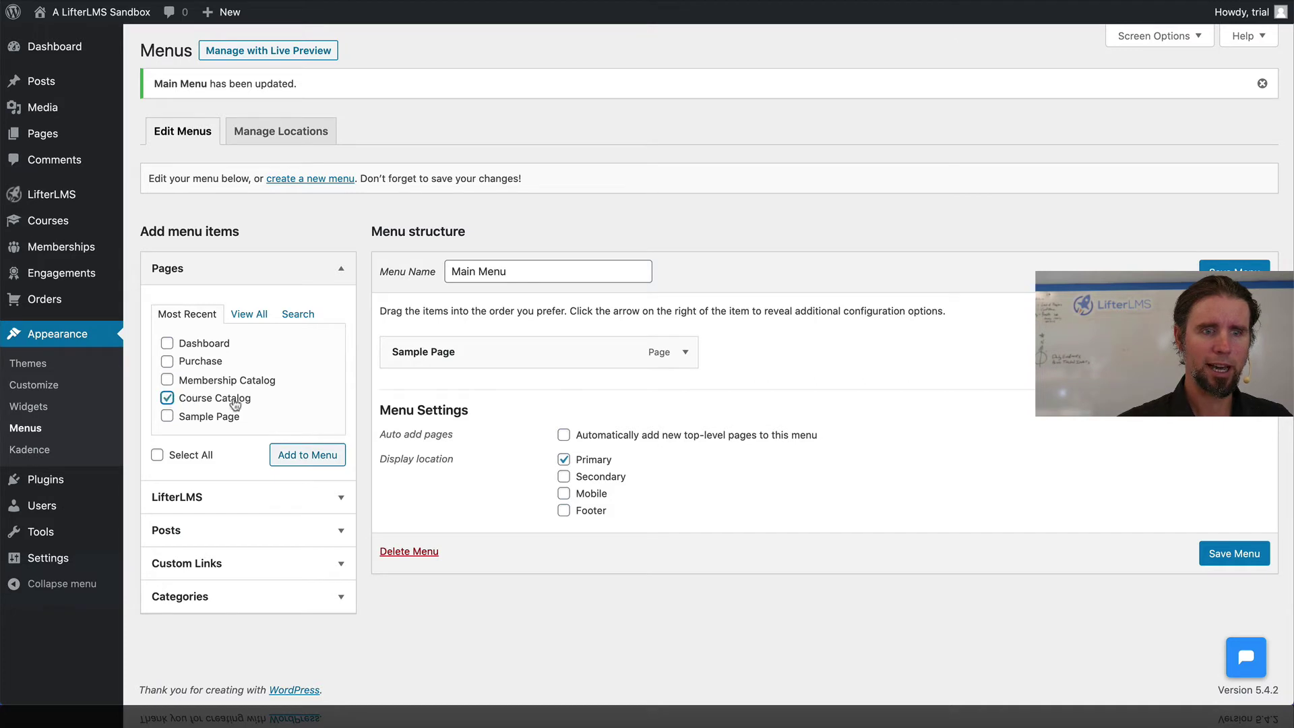
{"action": "left_click", "coordinate": [319, 454]}
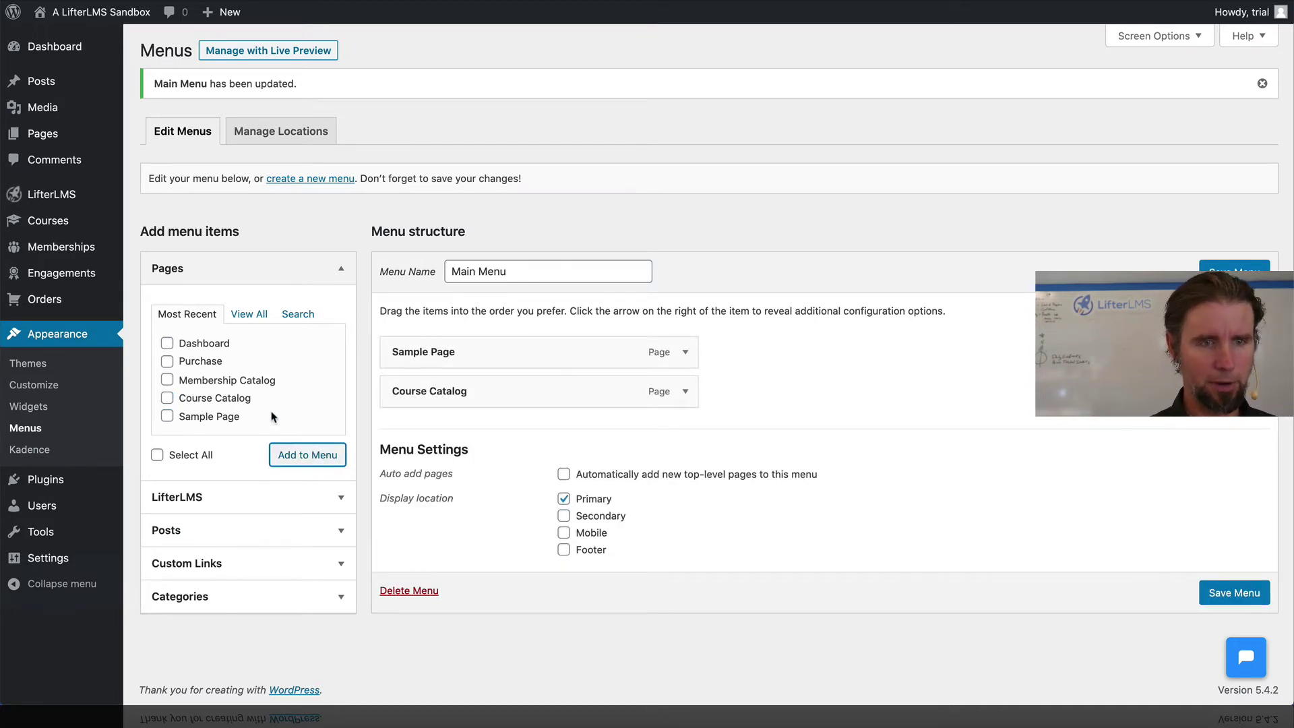
{"action": "left_click", "coordinate": [168, 381]}
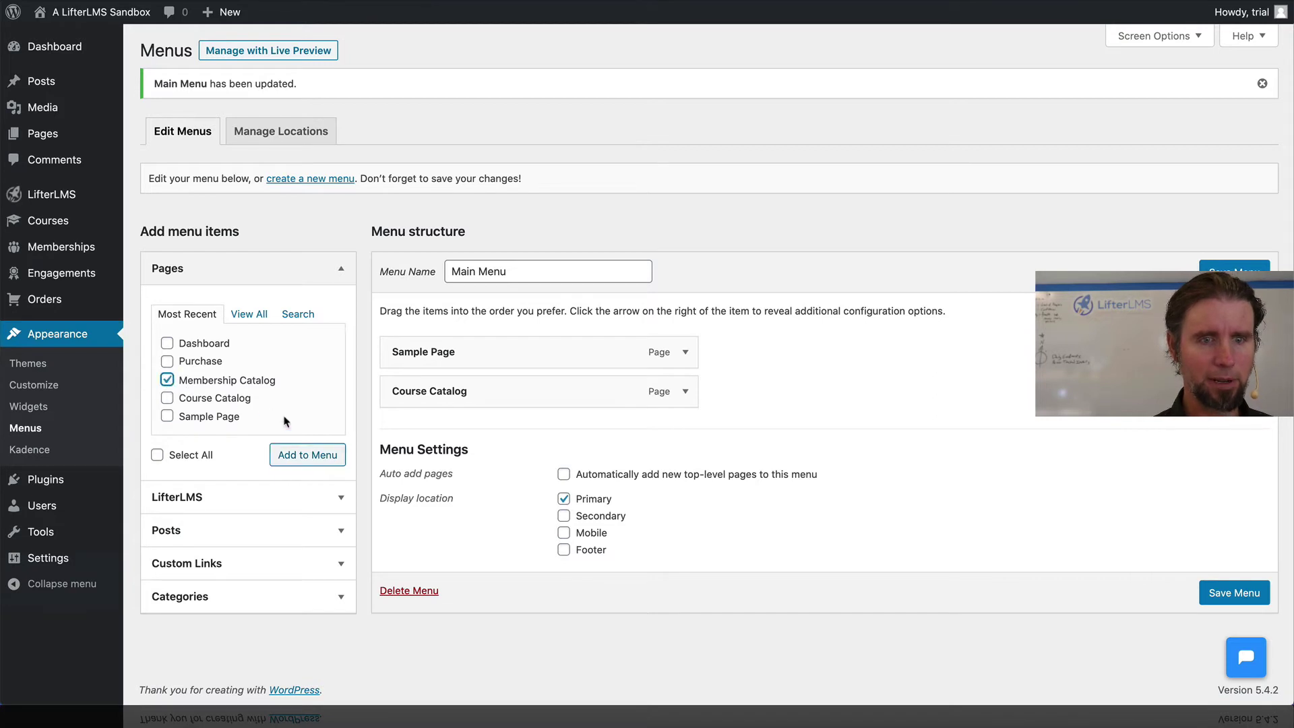
{"action": "left_click", "coordinate": [311, 454]}
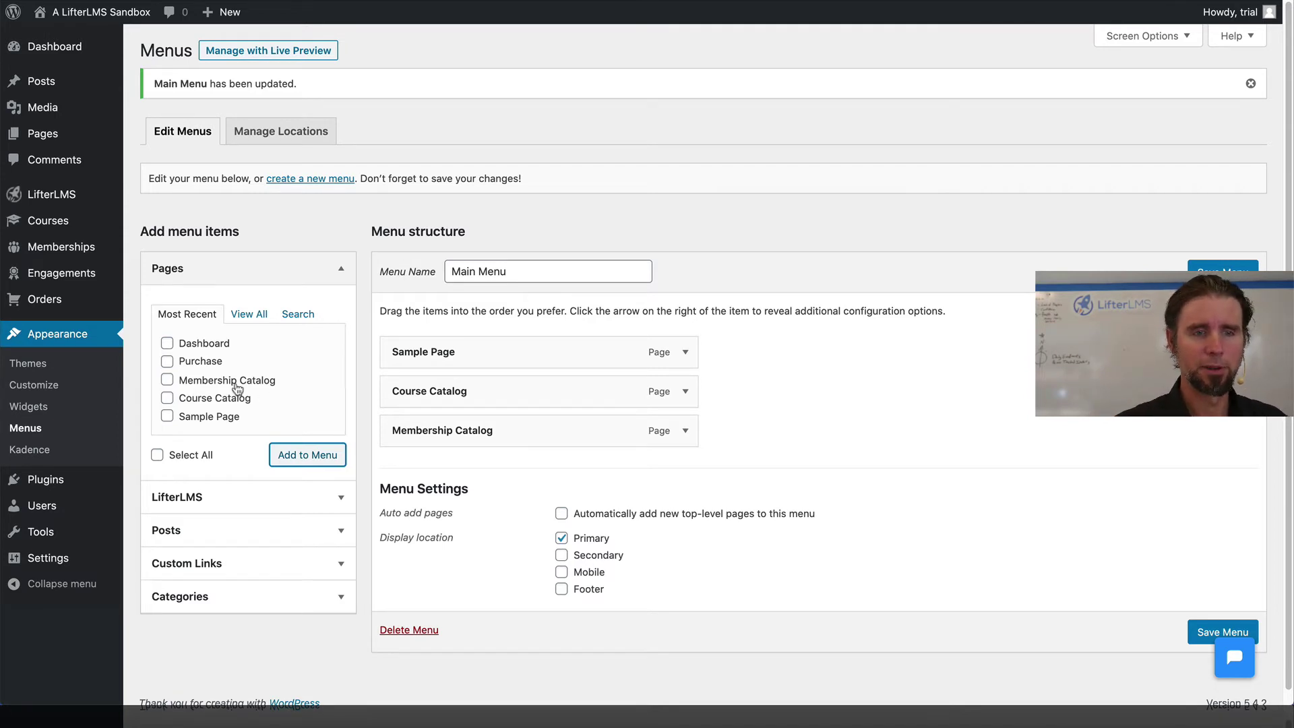
{"action": "left_click", "coordinate": [168, 344]}
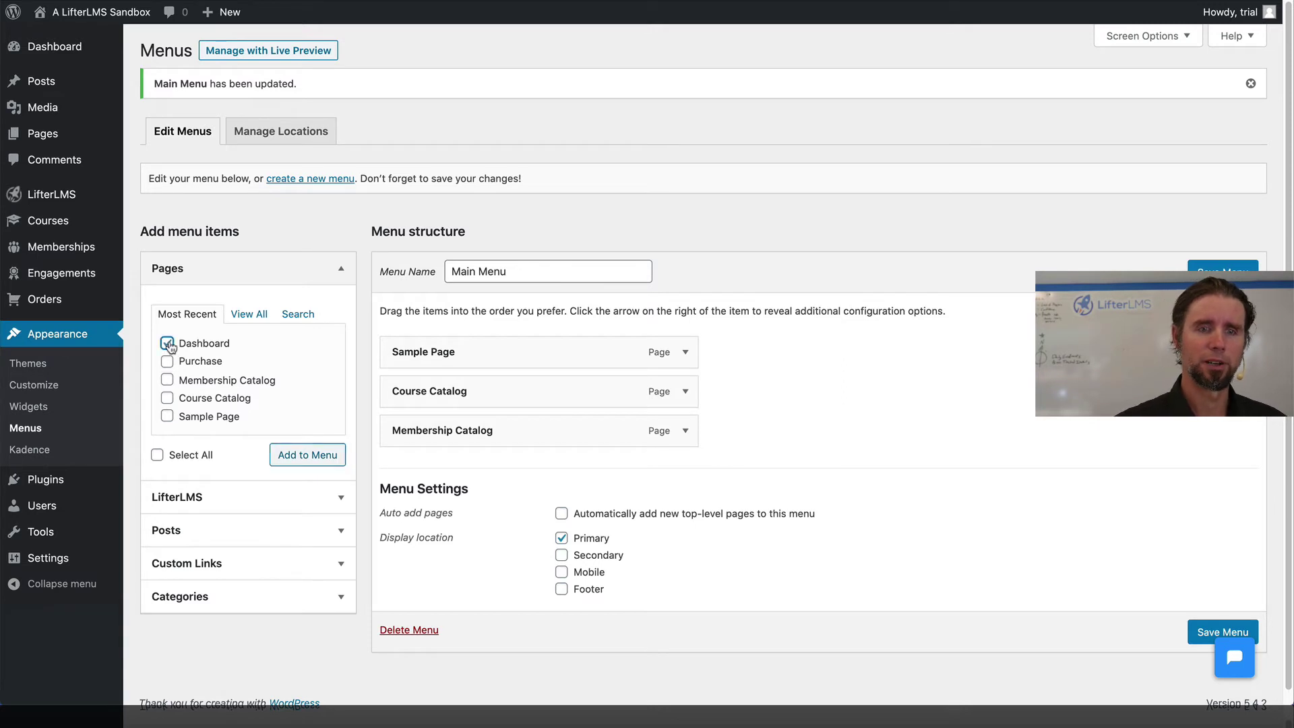
{"action": "left_click", "coordinate": [309, 454]}
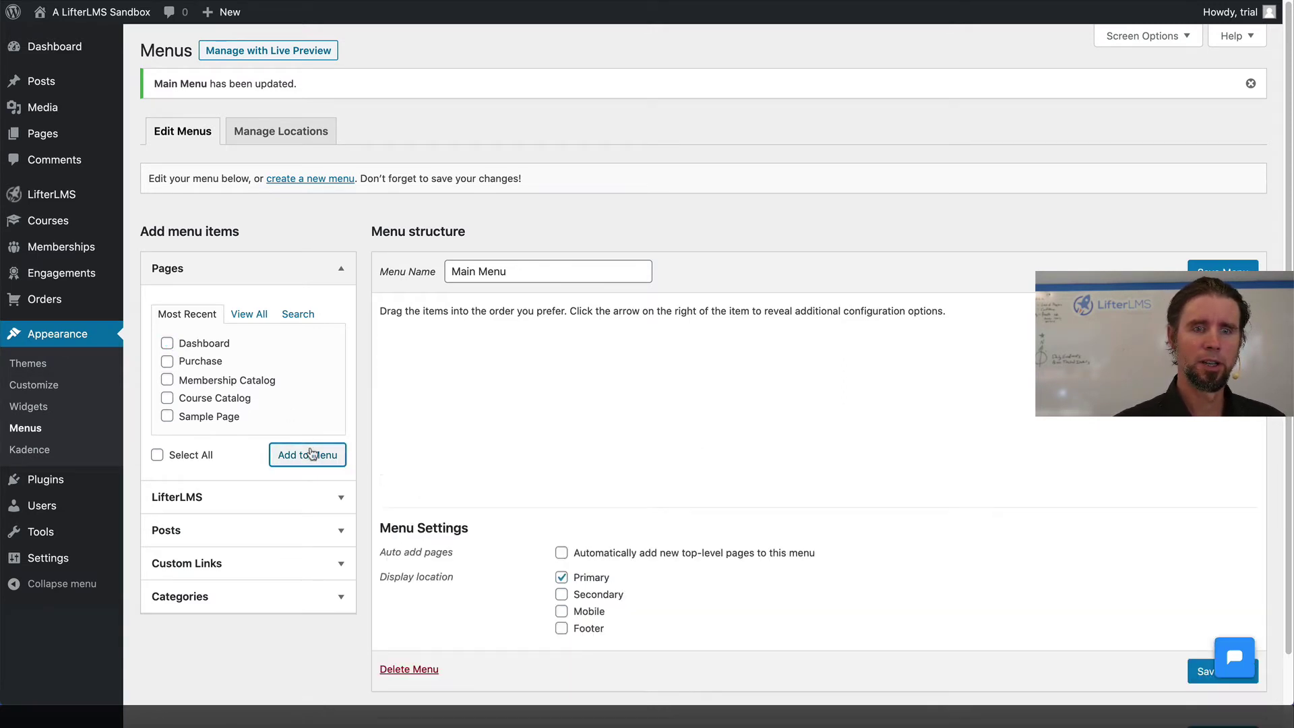
Append the LifterLMS Sign In and Sign Out links to Main Menu, making six items.
{"action": "left_click", "coordinate": [283, 497]}
{"action": "scroll", "coordinate": [250, 454], "scroll_direction": "down", "scroll_amount": 3}
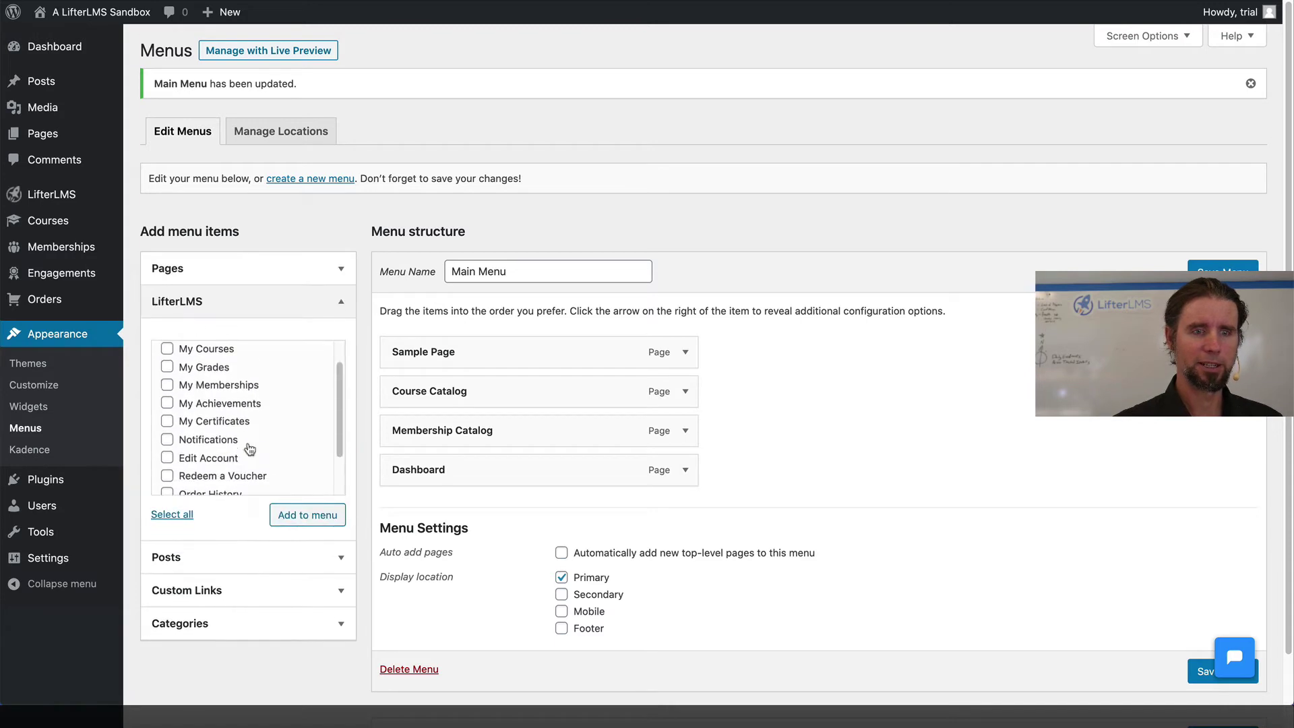
{"action": "left_click", "coordinate": [169, 458]}
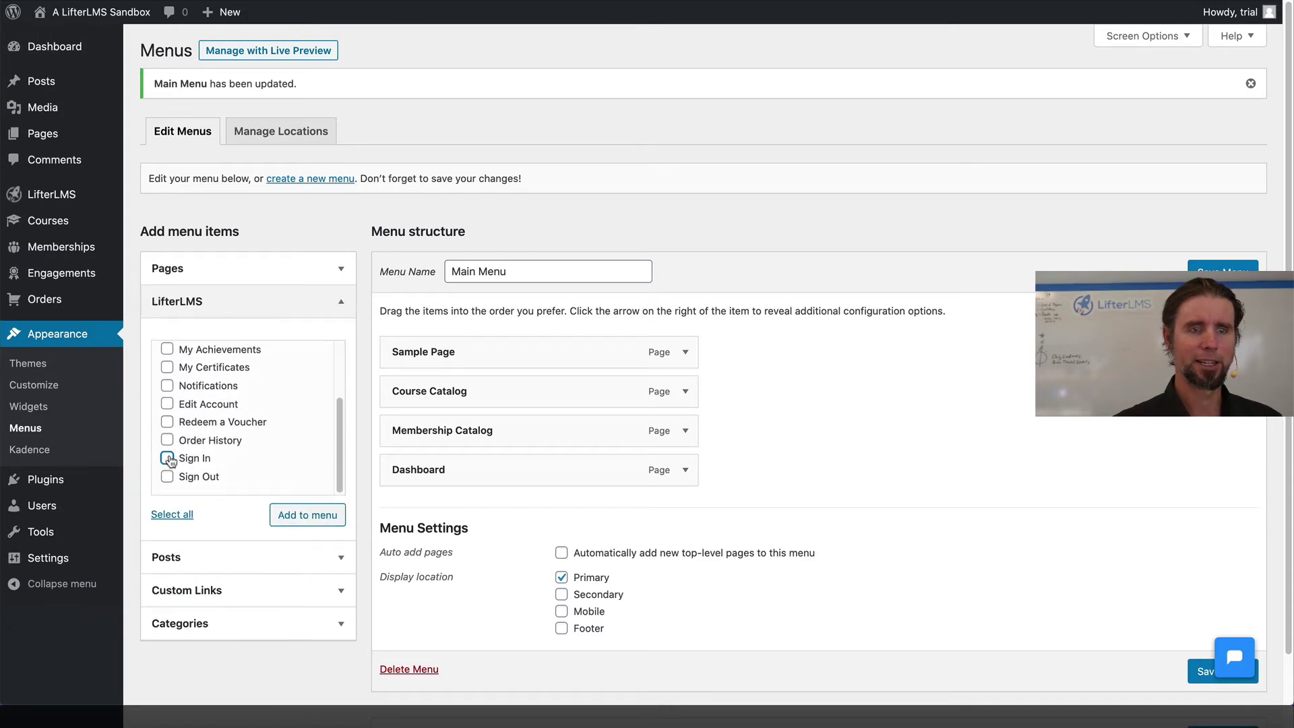
{"action": "left_click", "coordinate": [168, 476]}
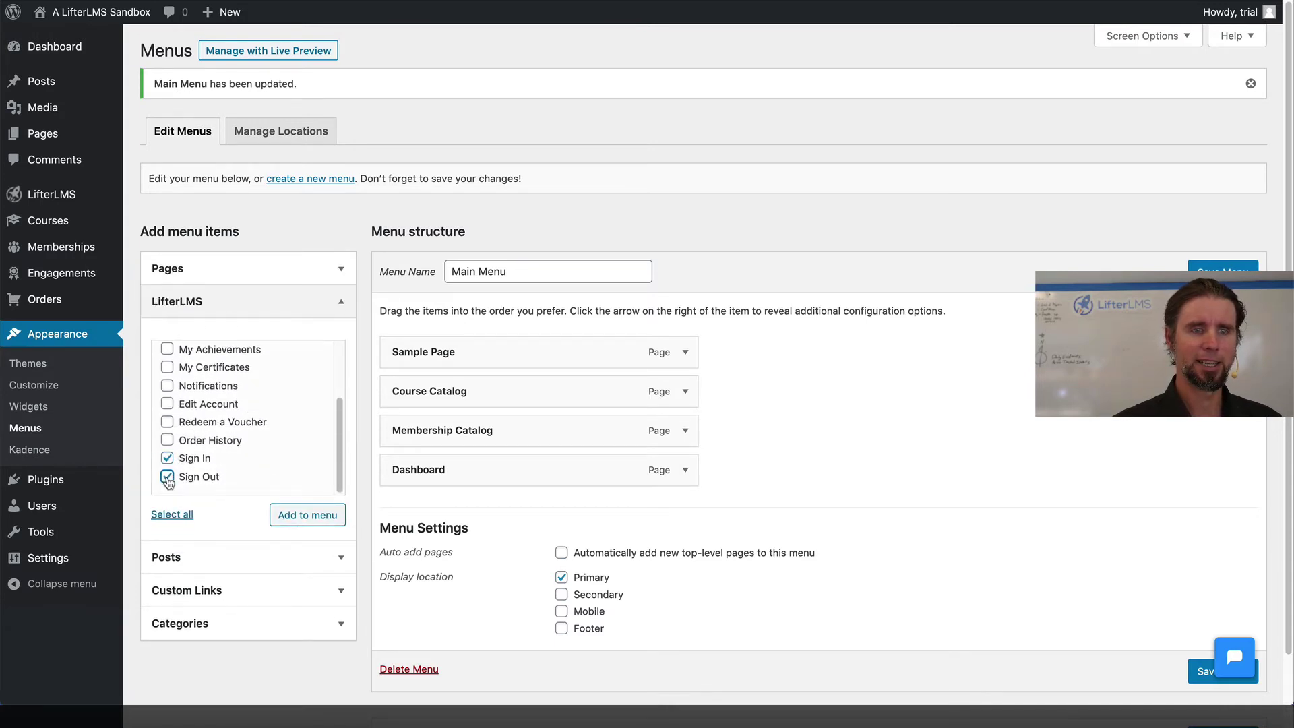
{"action": "left_click", "coordinate": [289, 514]}
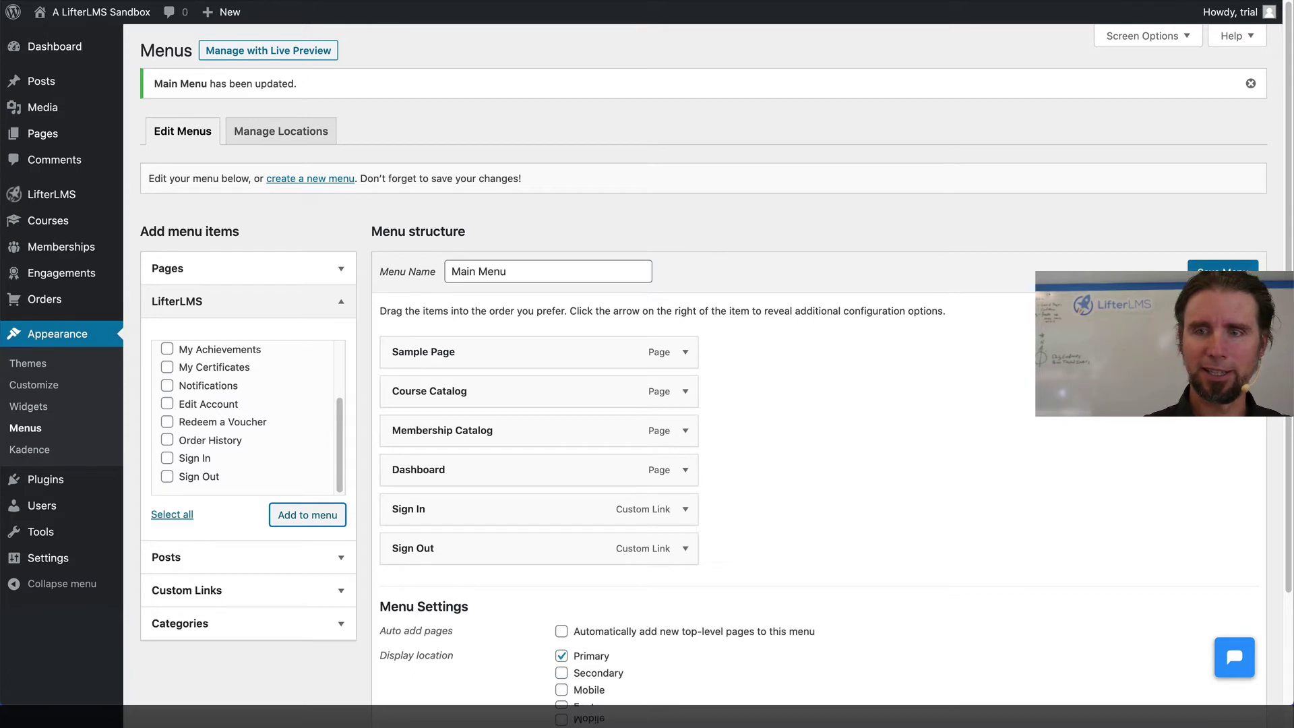
{"action": "left_click", "coordinate": [1223, 269]}
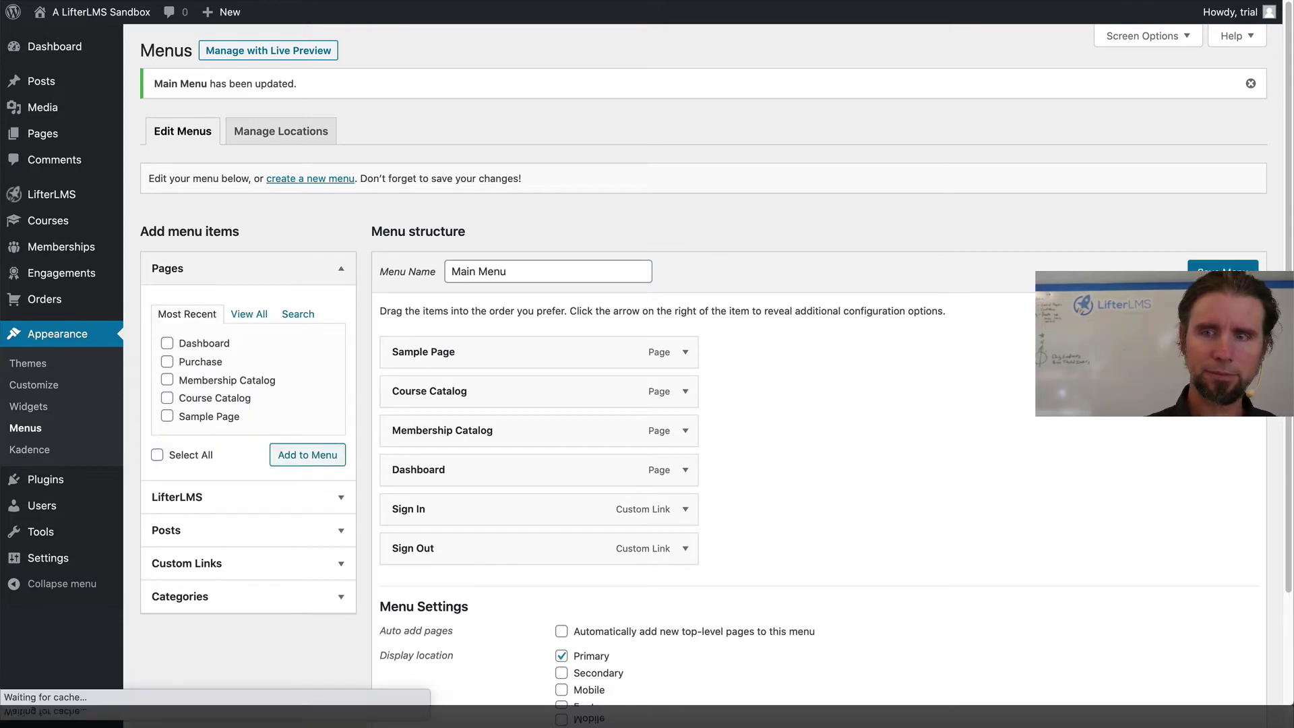
Change the Sample Page menu item's navigation label to 'Home'.
{"action": "scroll", "coordinate": [702, 491], "scroll_direction": "down", "scroll_amount": 4}
{"action": "scroll", "coordinate": [702, 492], "scroll_direction": "up", "scroll_amount": 3}
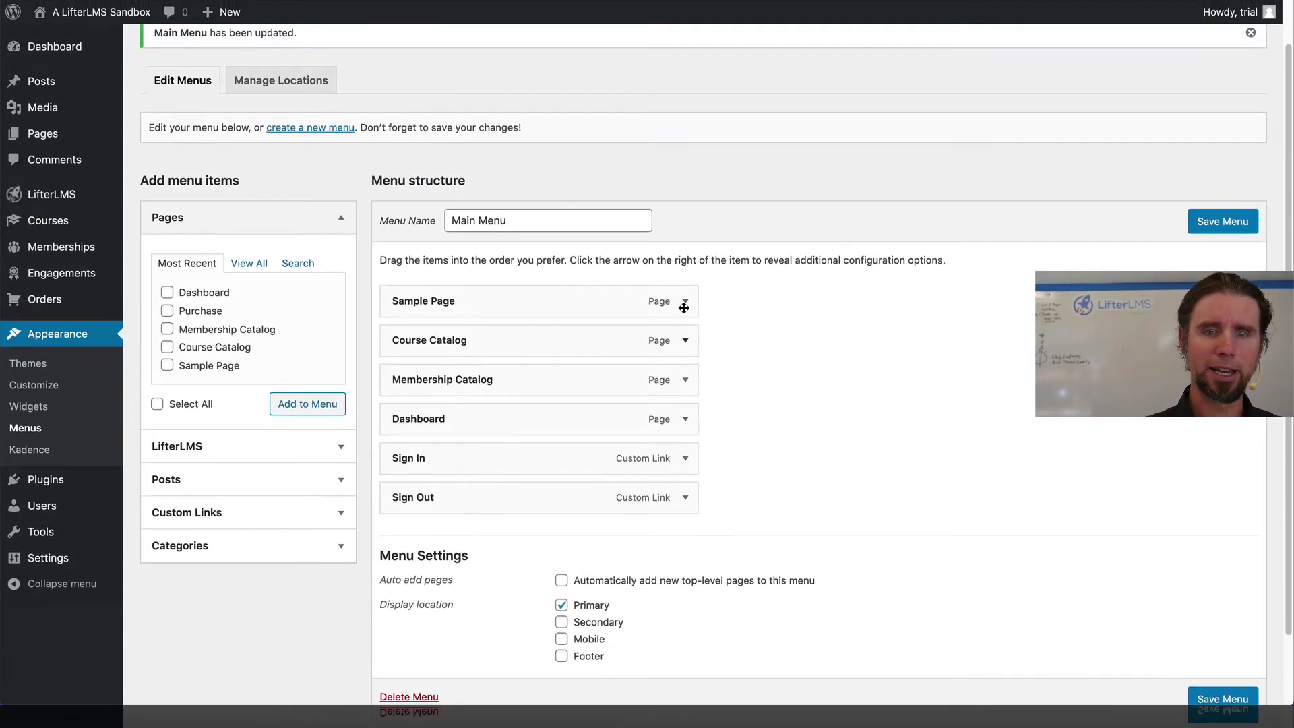
{"action": "left_click", "coordinate": [685, 304]}
{"action": "left_click", "coordinate": [495, 350]}
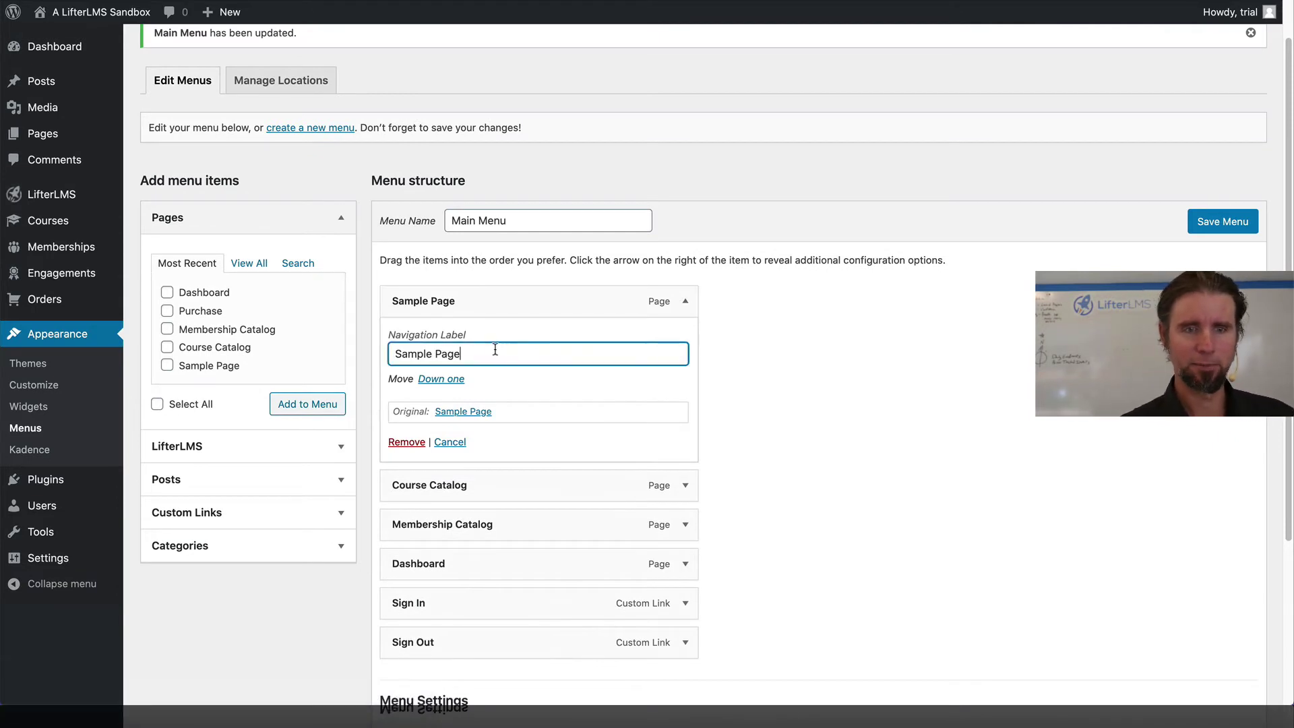
{"action": "left_click_drag", "start_coordinate": [495, 350], "coordinate": [351, 336]}
{"action": "type", "text": "Home"}
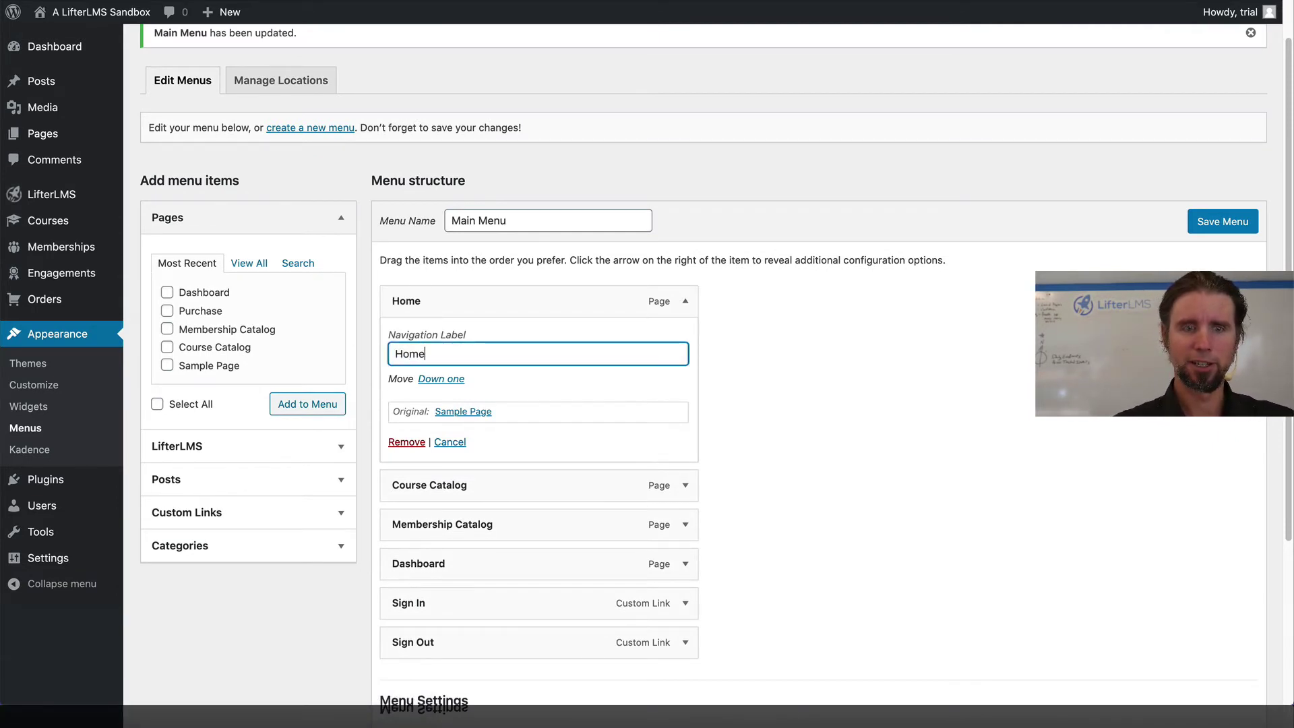
{"action": "left_click", "coordinate": [548, 389]}
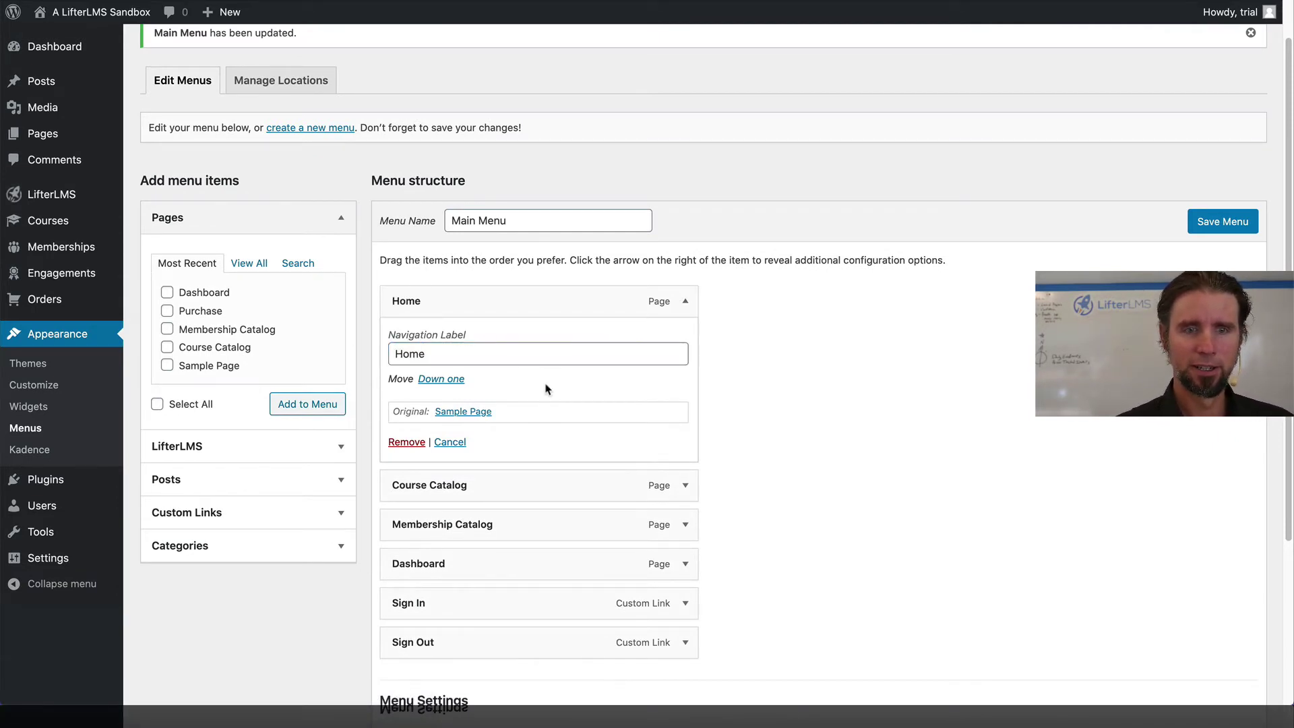
Relabel Course Catalog as 'Courses' and Membership Catalog as 'Memberships', then save the menu.
{"action": "left_click", "coordinate": [686, 485]}
{"action": "left_click_drag", "start_coordinate": [505, 537], "coordinate": [432, 538]}
{"action": "type", "text": "ses"}
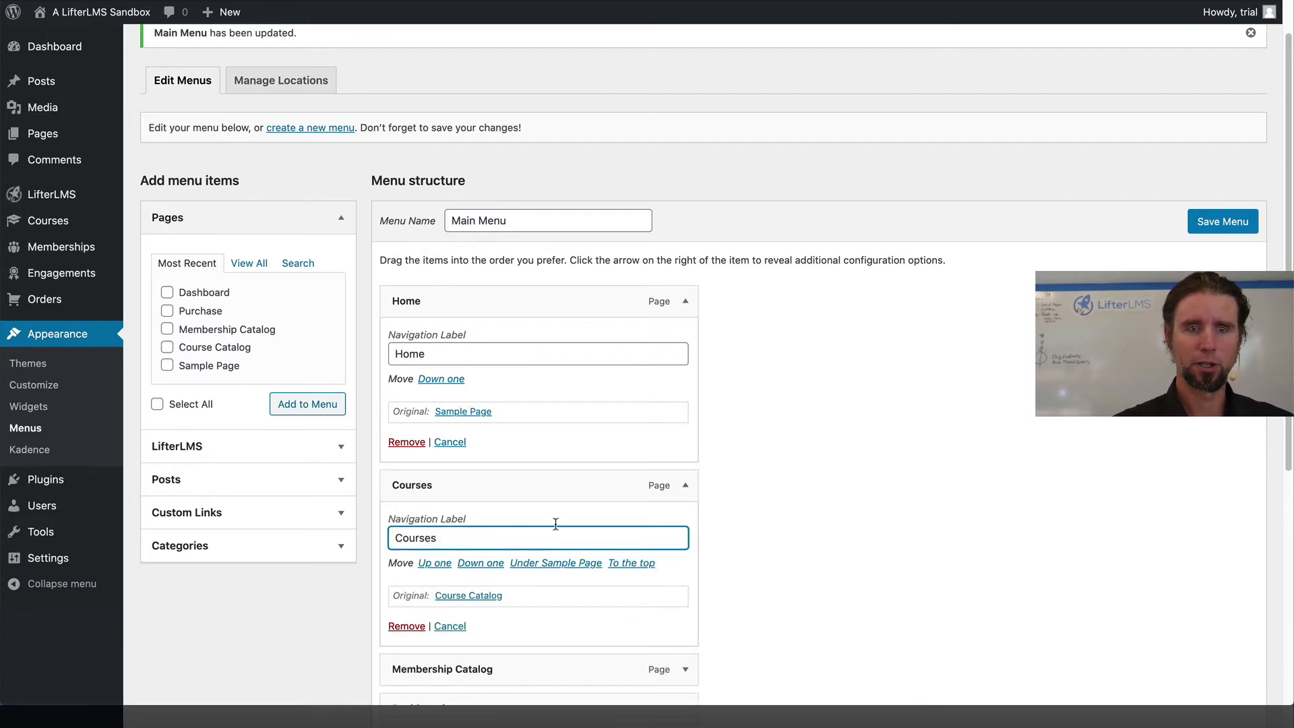
{"action": "scroll", "coordinate": [555, 524], "scroll_direction": "down", "scroll_amount": 5}
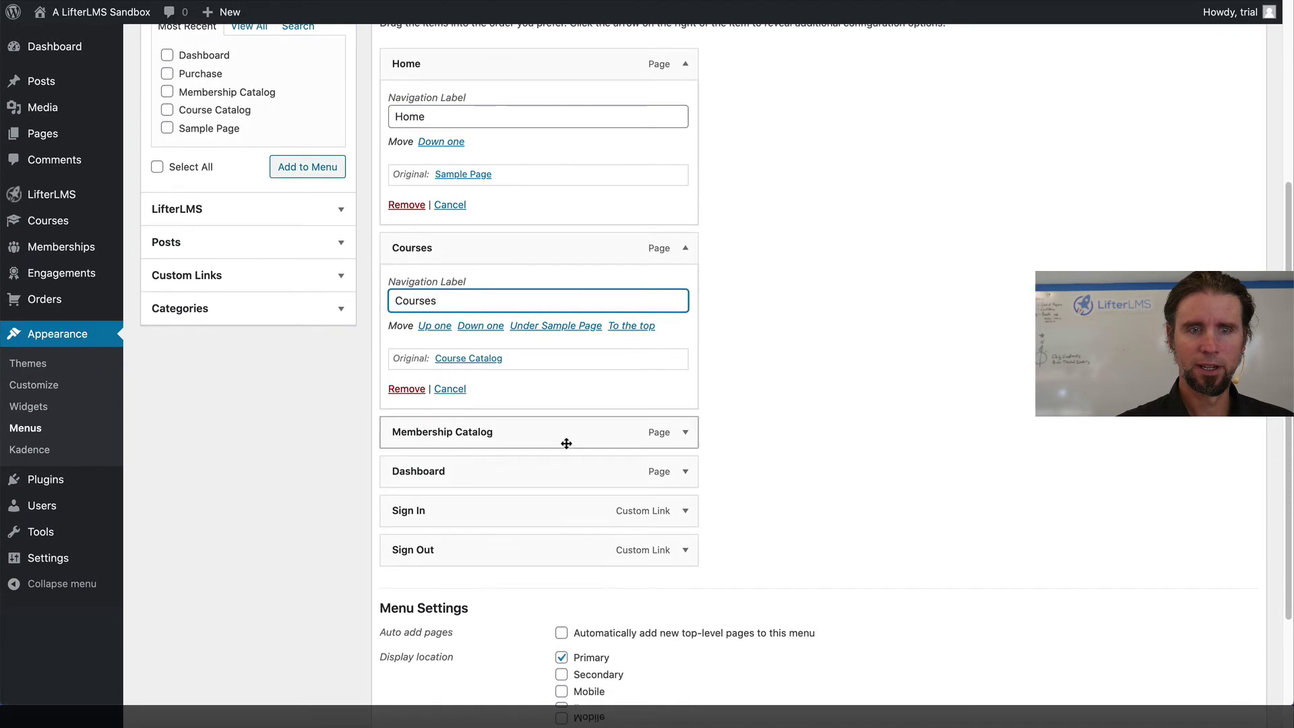
{"action": "left_click", "coordinate": [686, 432]}
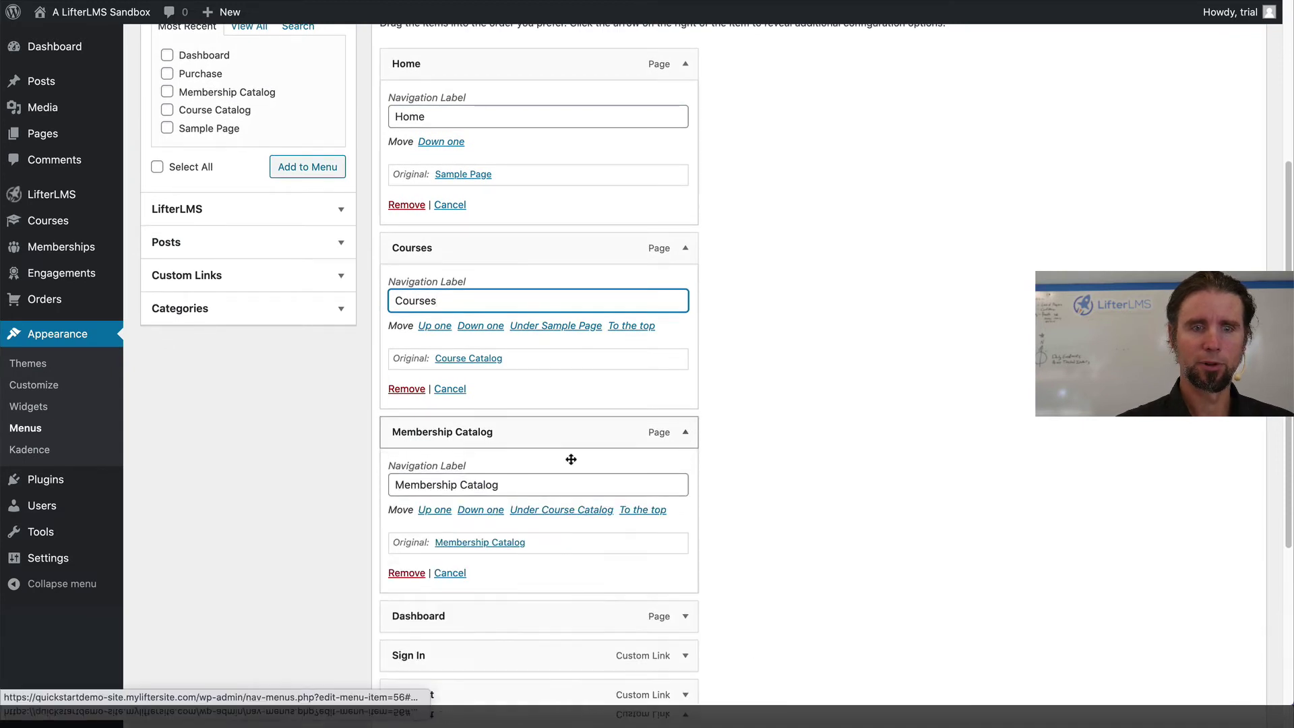
{"action": "left_click_drag", "start_coordinate": [523, 485], "coordinate": [463, 486]}
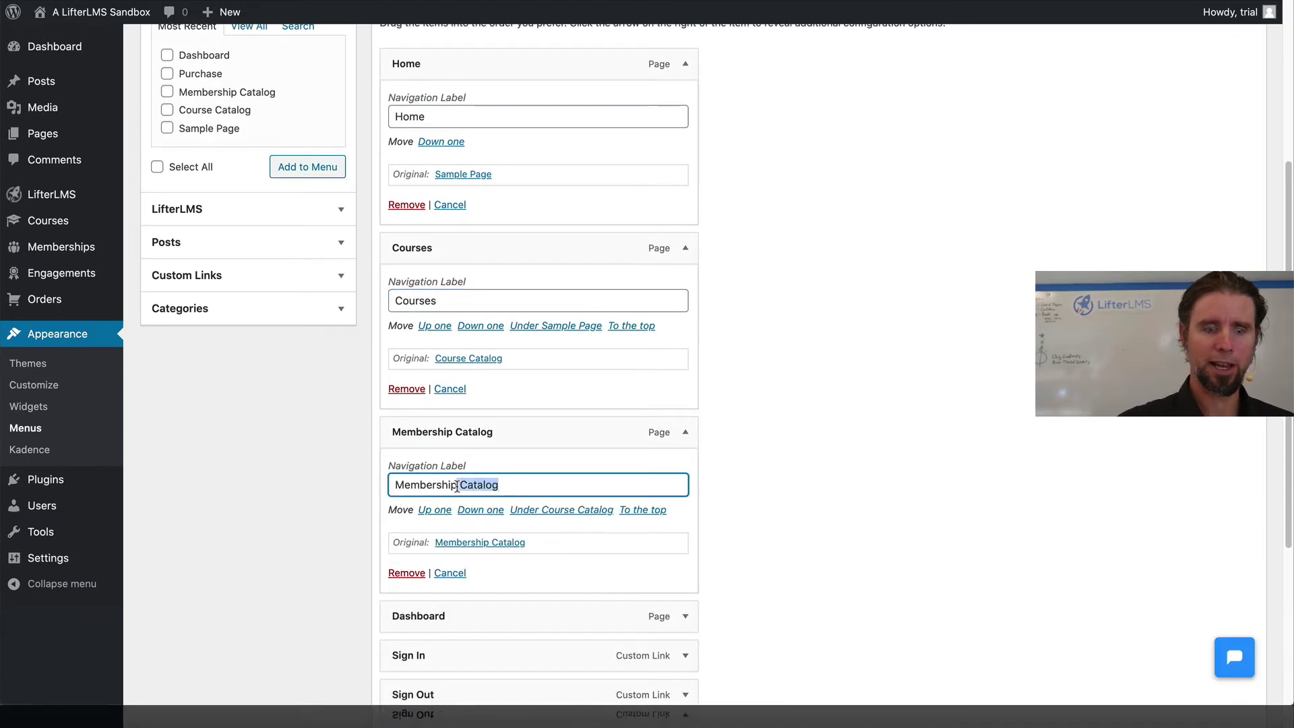
{"action": "type", "text": "s"}
{"action": "scroll", "coordinate": [457, 487], "scroll_direction": "down", "scroll_amount": 5}
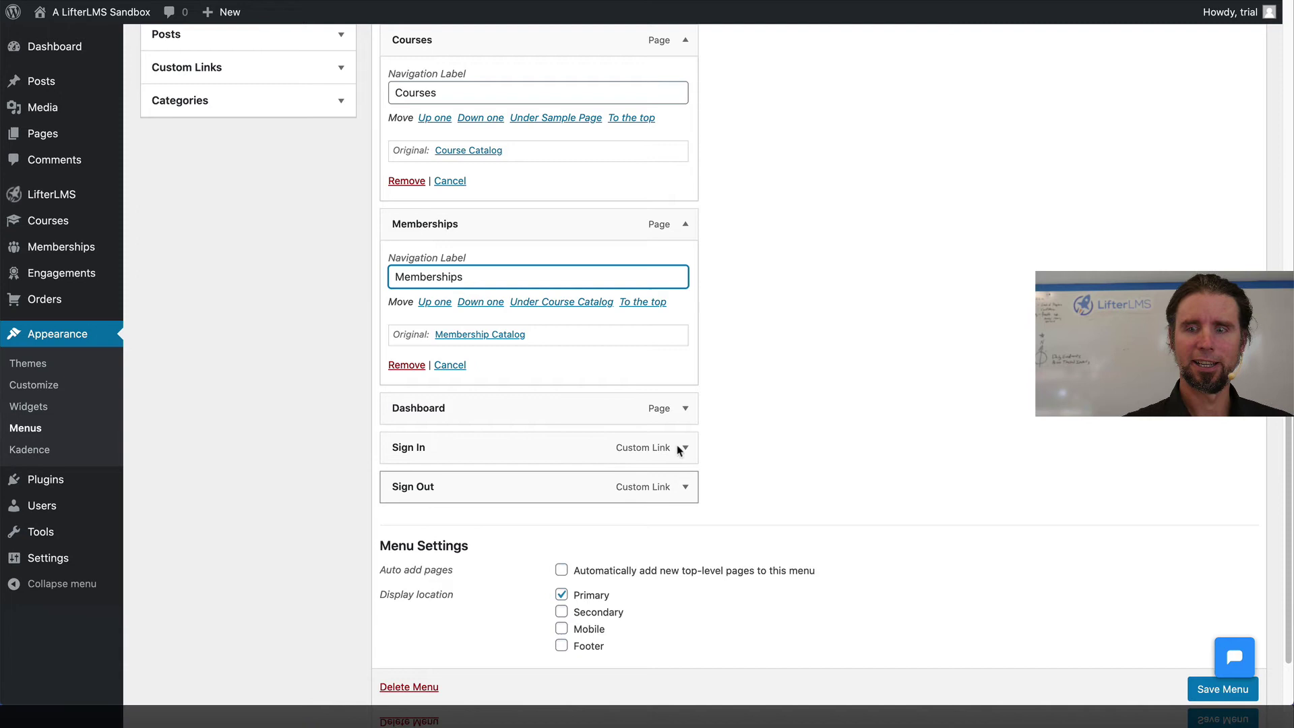
{"action": "left_click", "coordinate": [1202, 695]}
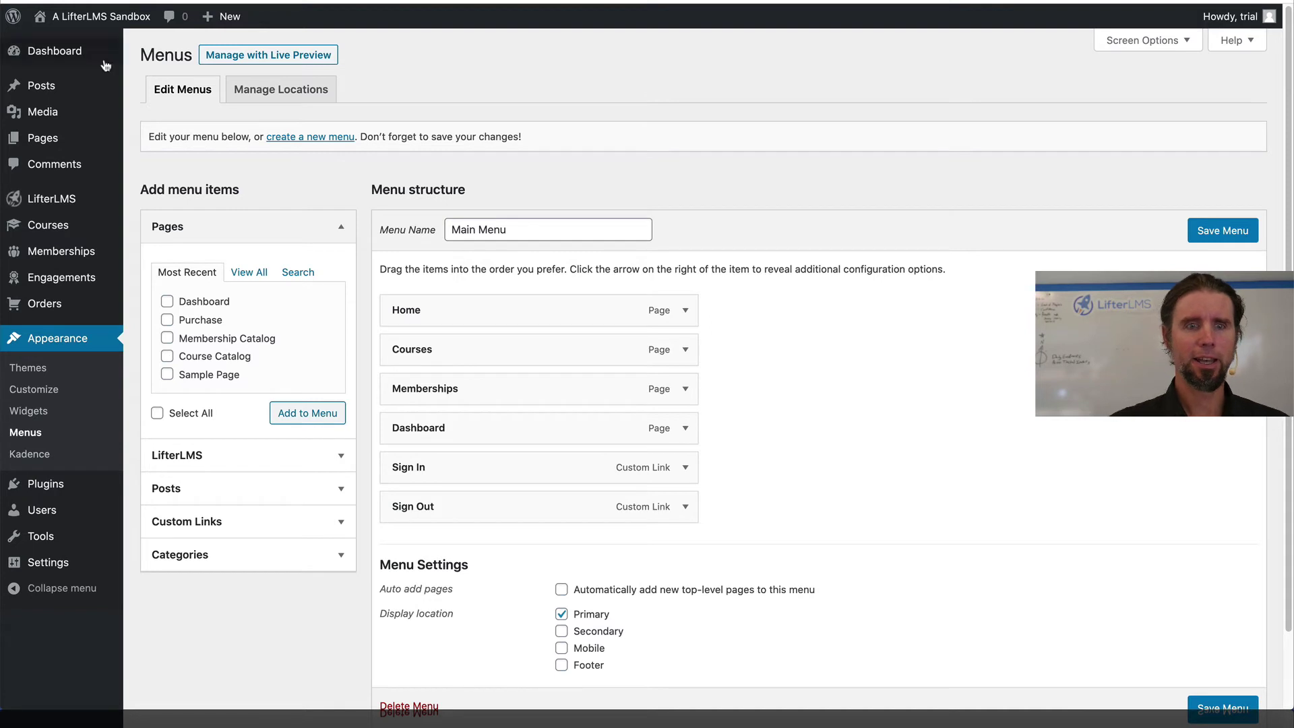
Visit the live site to check the new menu, then head back to the admin Dashboard.
{"action": "mouse_move", "coordinate": [81, 16]}
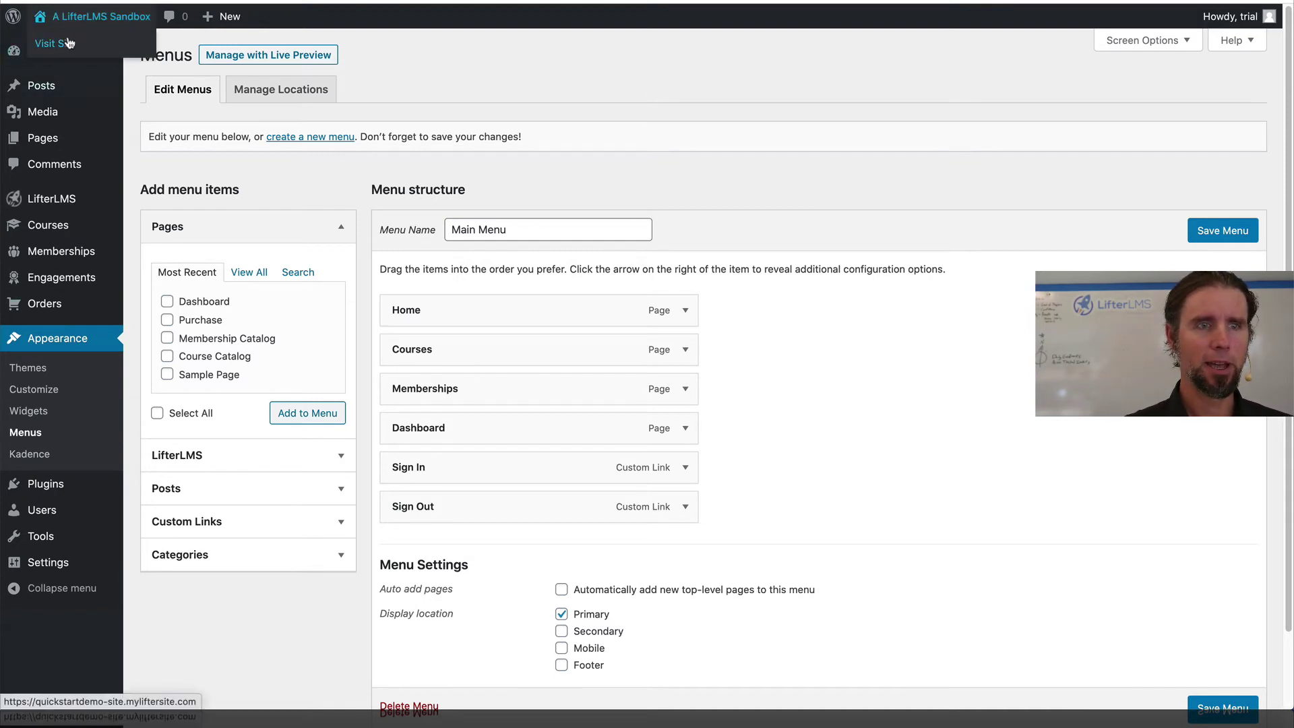
{"action": "left_click", "coordinate": [68, 42]}
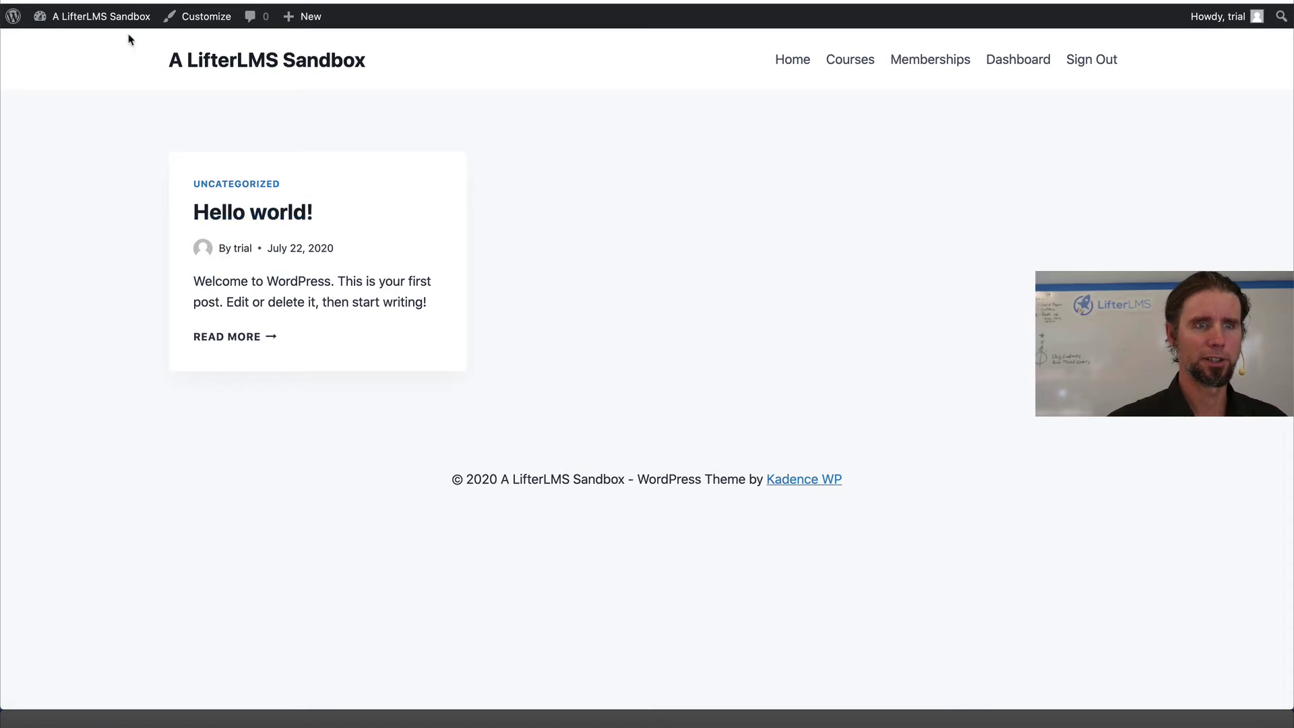
{"action": "left_click", "coordinate": [84, 43]}
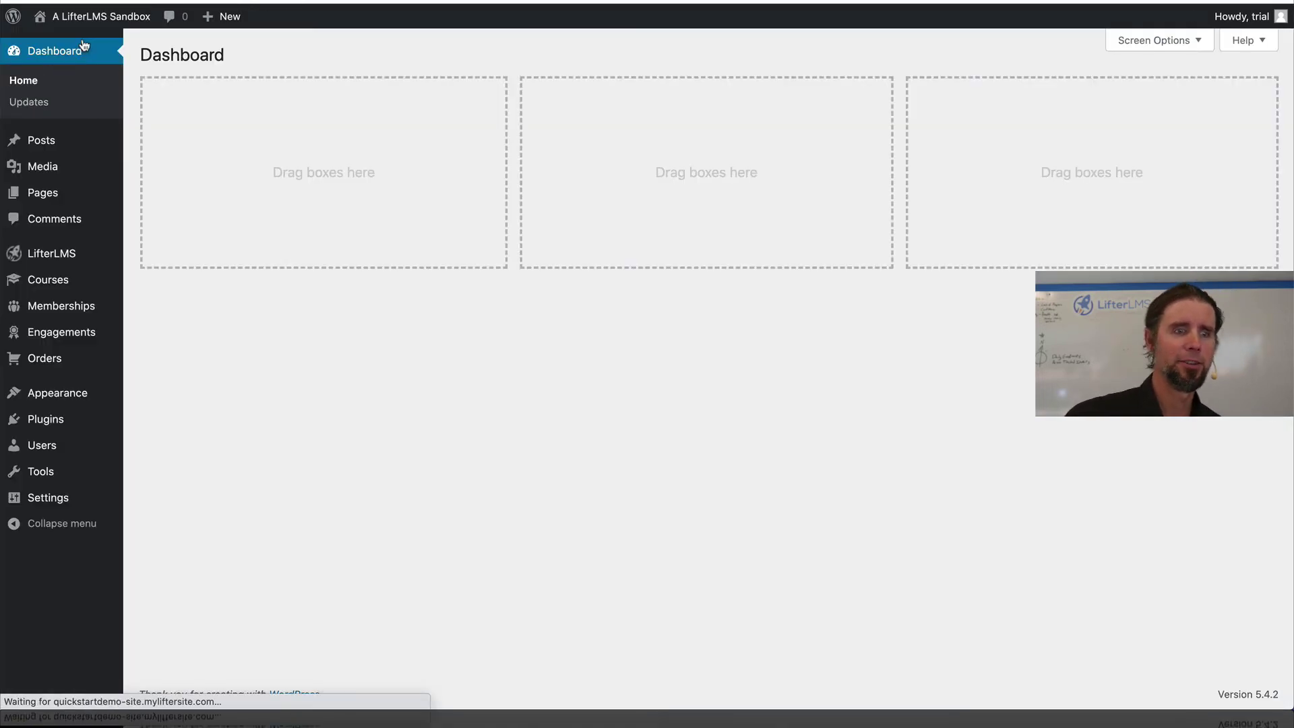
In the Customizer's Homepage Settings, set a static homepage of Sample Page and publish.
{"action": "mouse_move", "coordinate": [123, 408]}
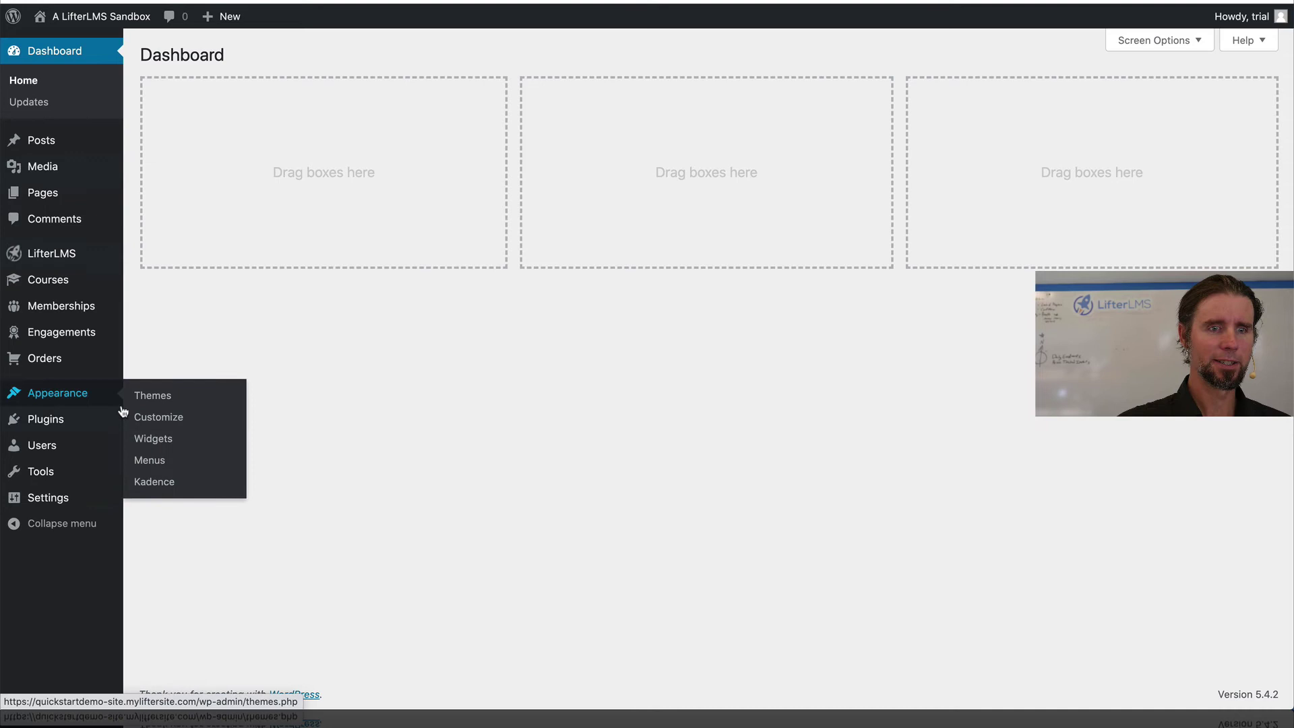
{"action": "left_click", "coordinate": [157, 419]}
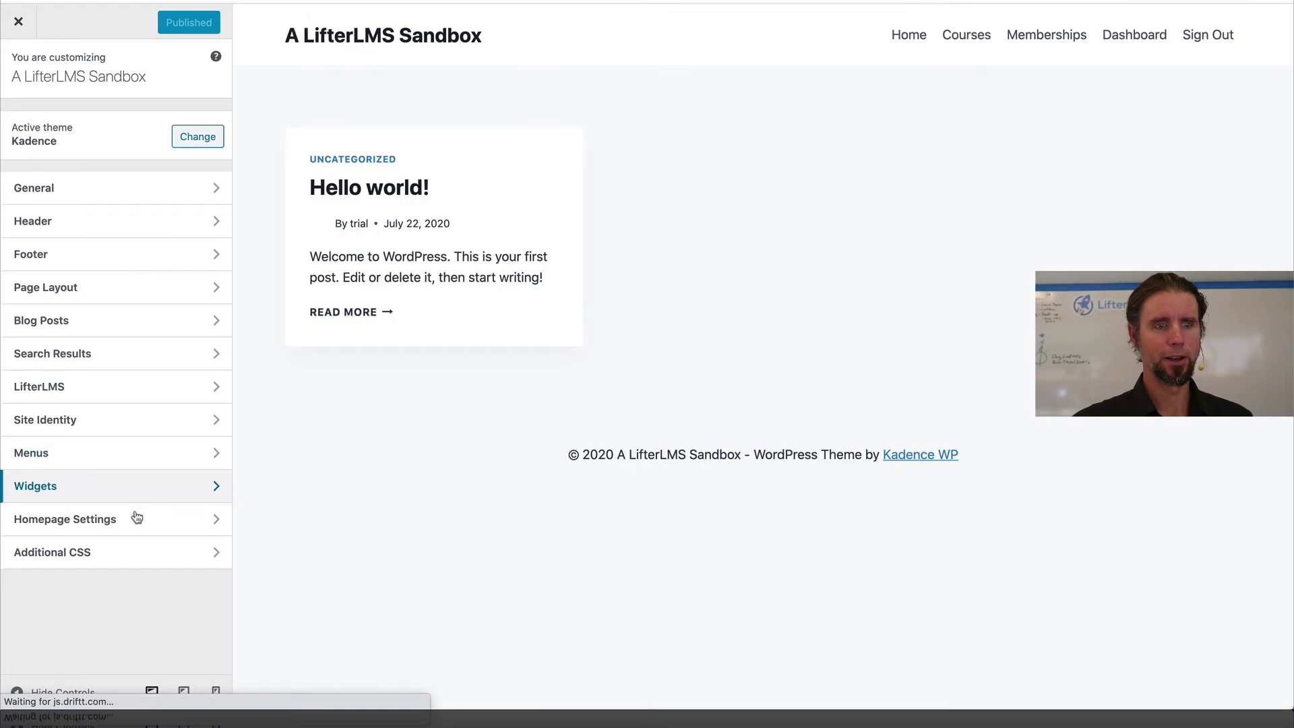
{"action": "left_click", "coordinate": [136, 519]}
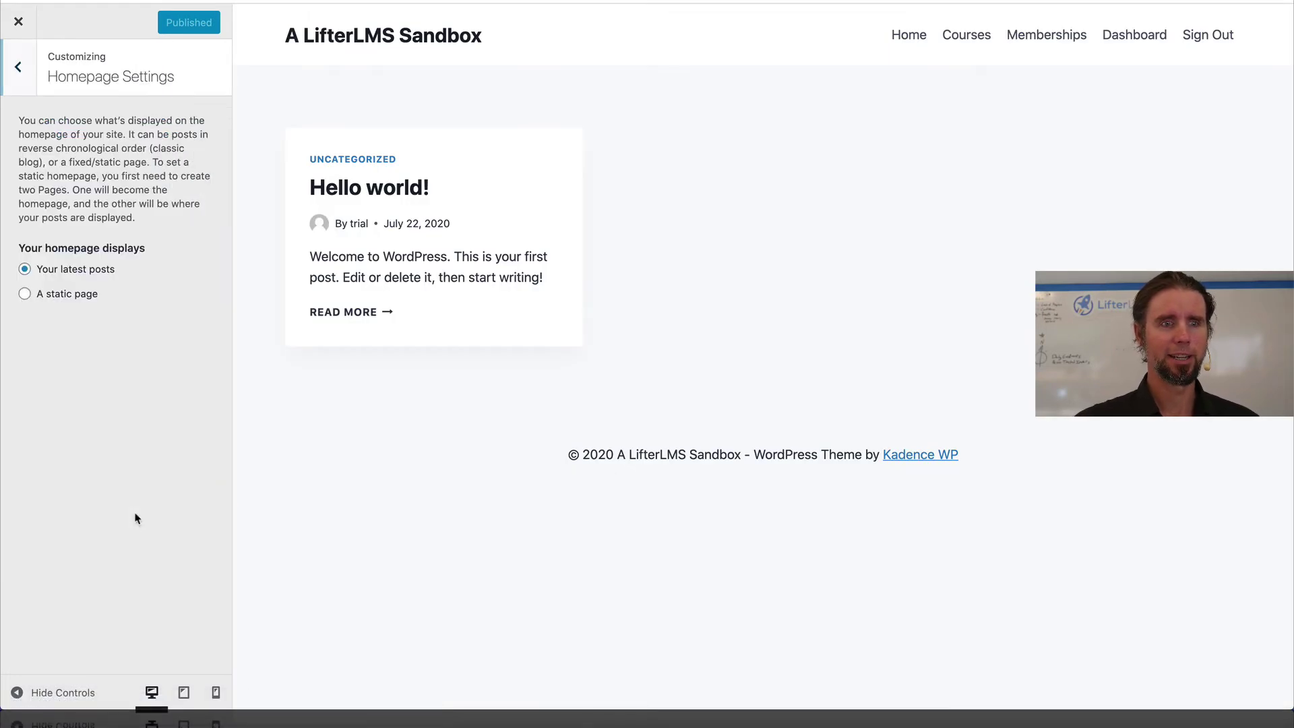
{"action": "left_click", "coordinate": [25, 295]}
{"action": "left_click", "coordinate": [63, 366]}
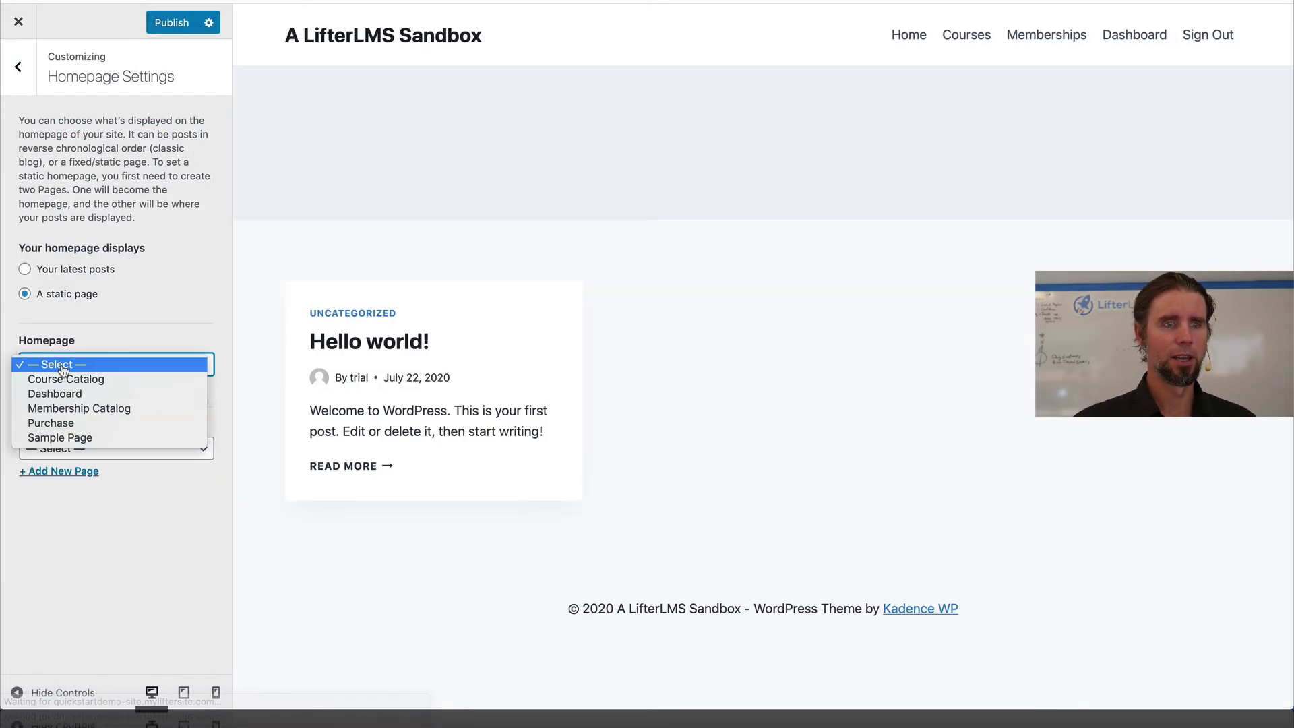
{"action": "left_click", "coordinate": [62, 439]}
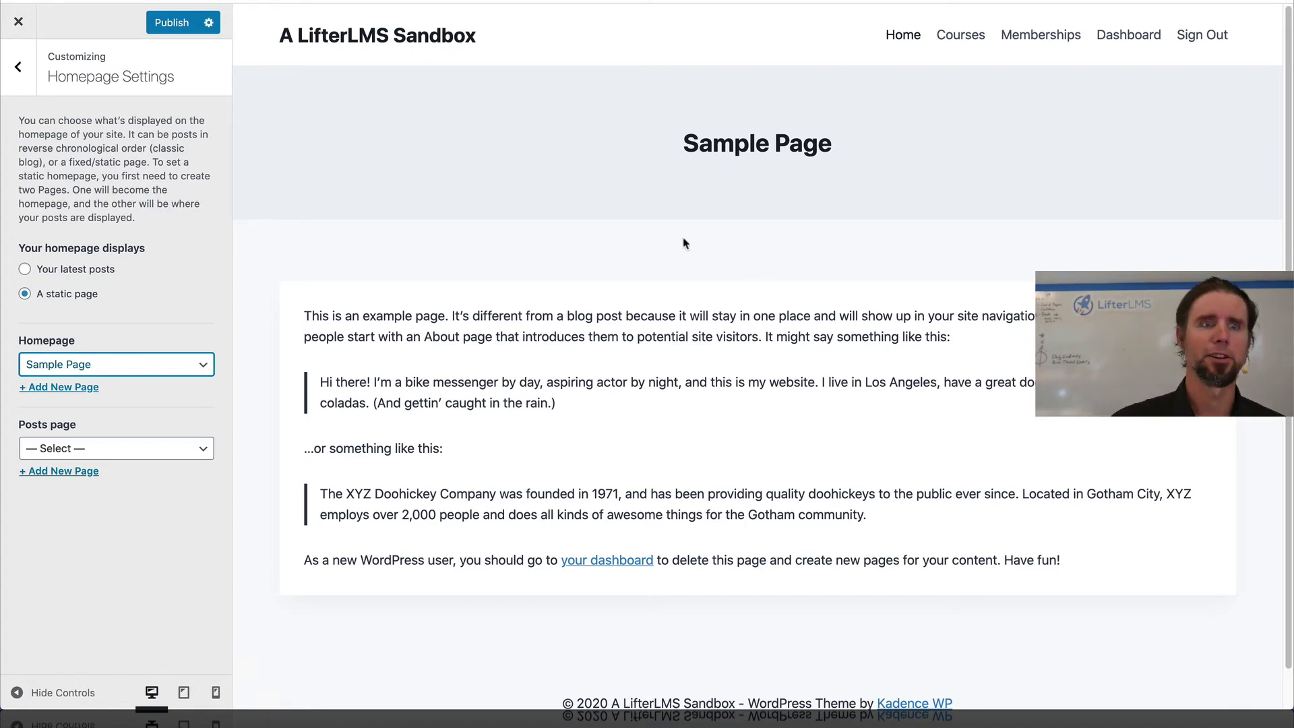
{"action": "left_click", "coordinate": [182, 23]}
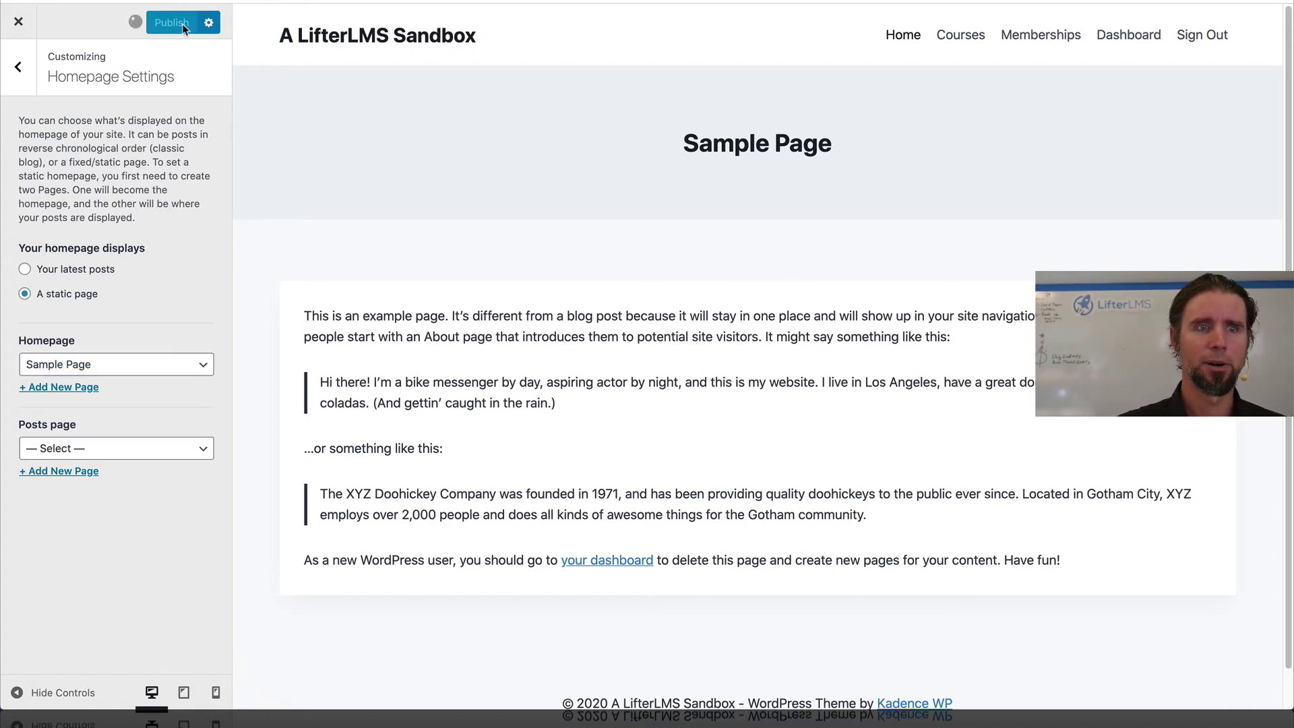
Close the Customizer and open the live site's home page.
{"action": "left_click", "coordinate": [29, 30]}
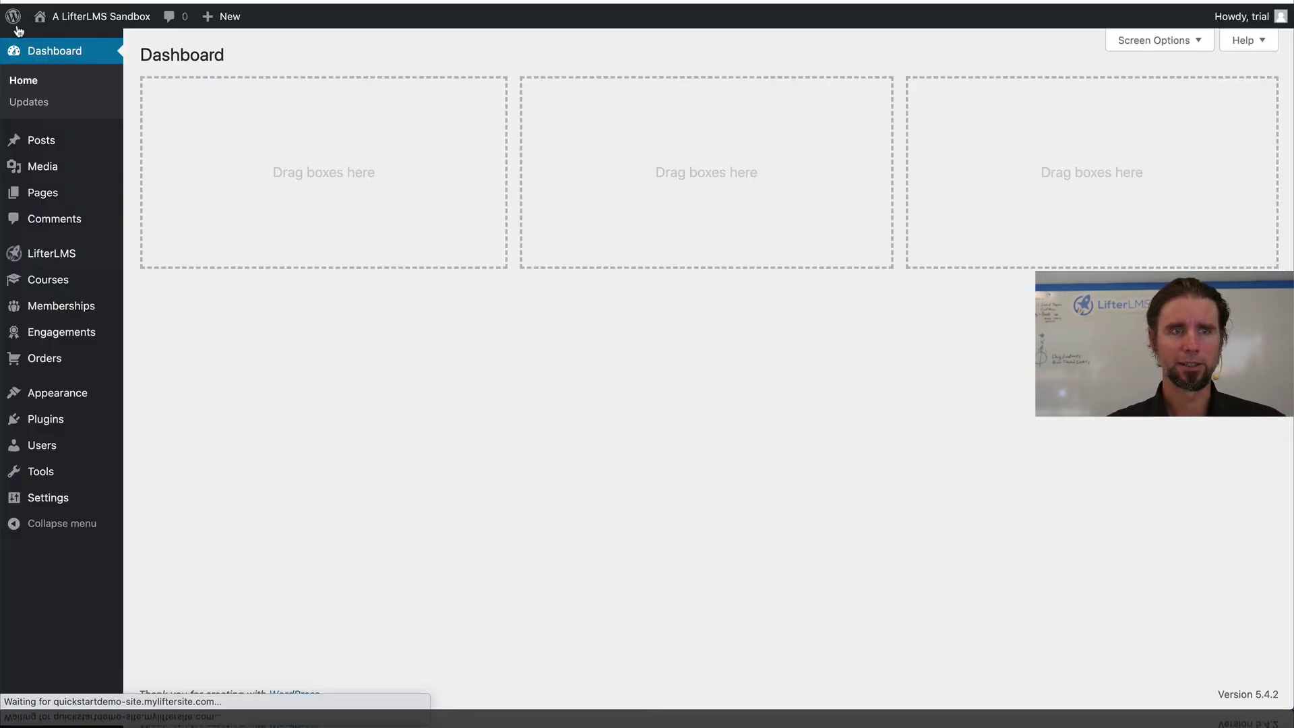
{"action": "mouse_move", "coordinate": [67, 16]}
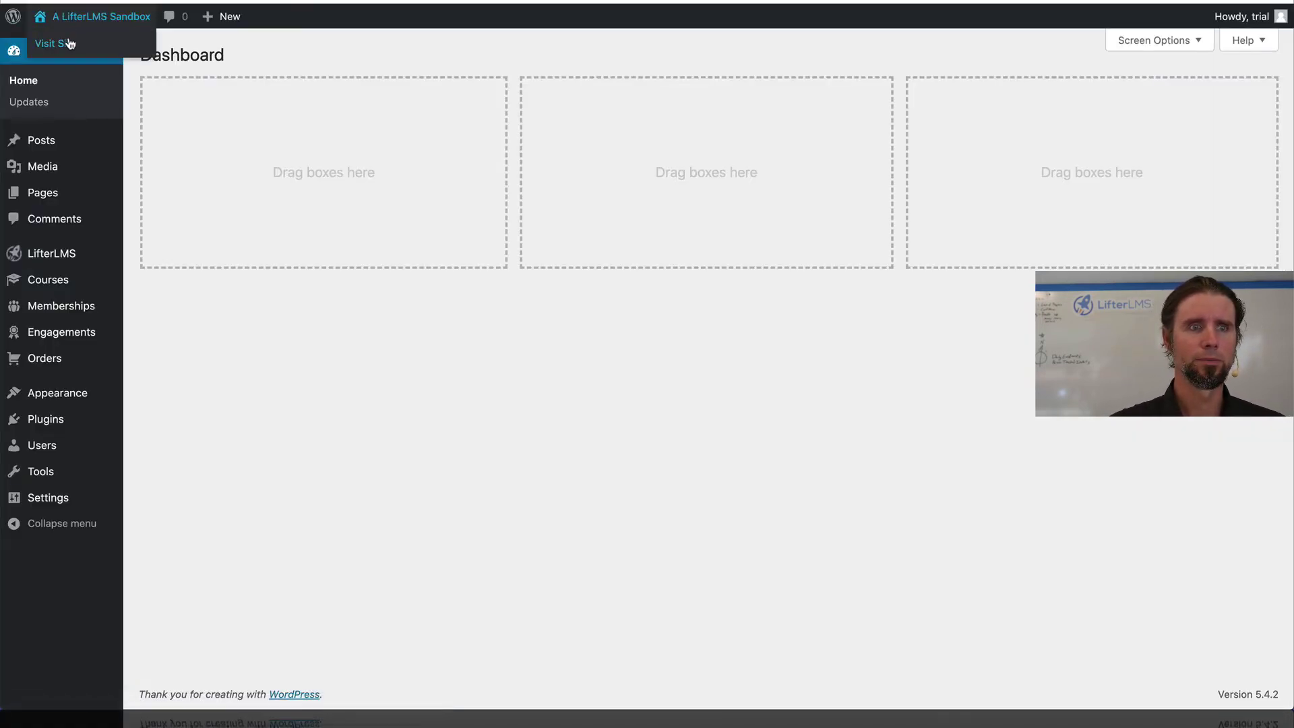
{"action": "left_click", "coordinate": [69, 42]}
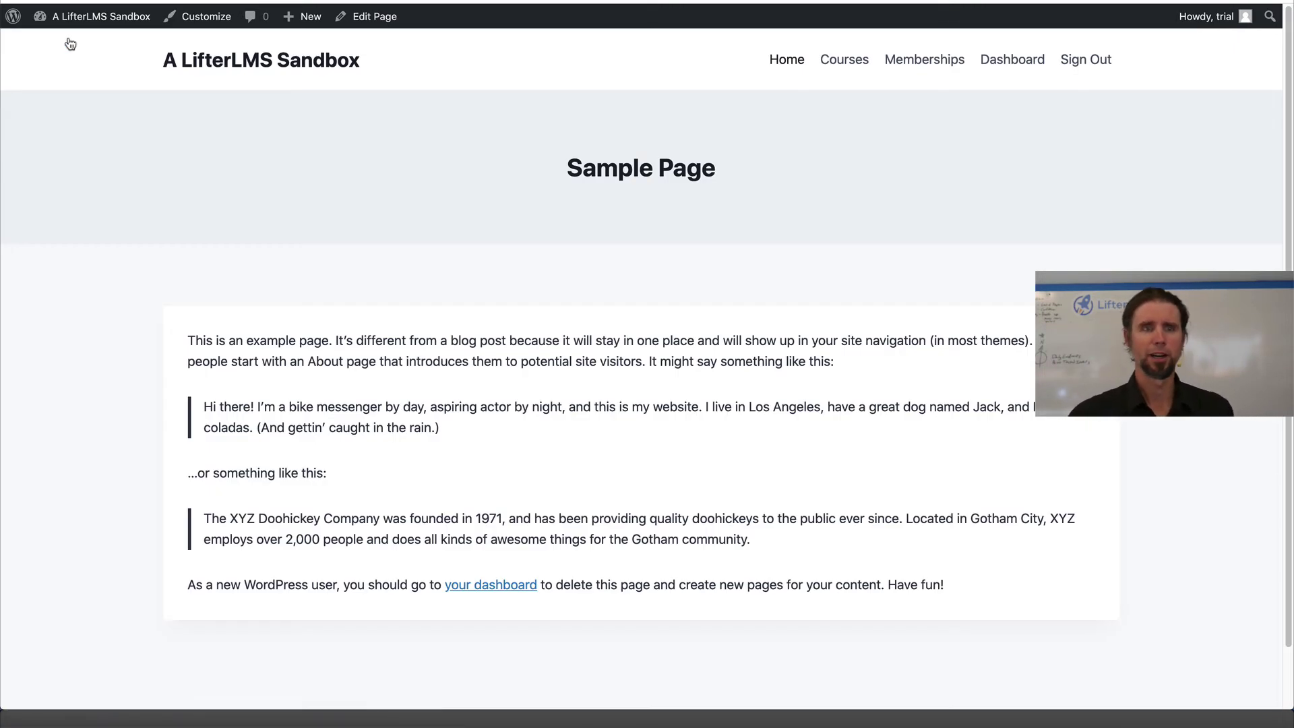
{"action": "left_click", "coordinate": [250, 62]}
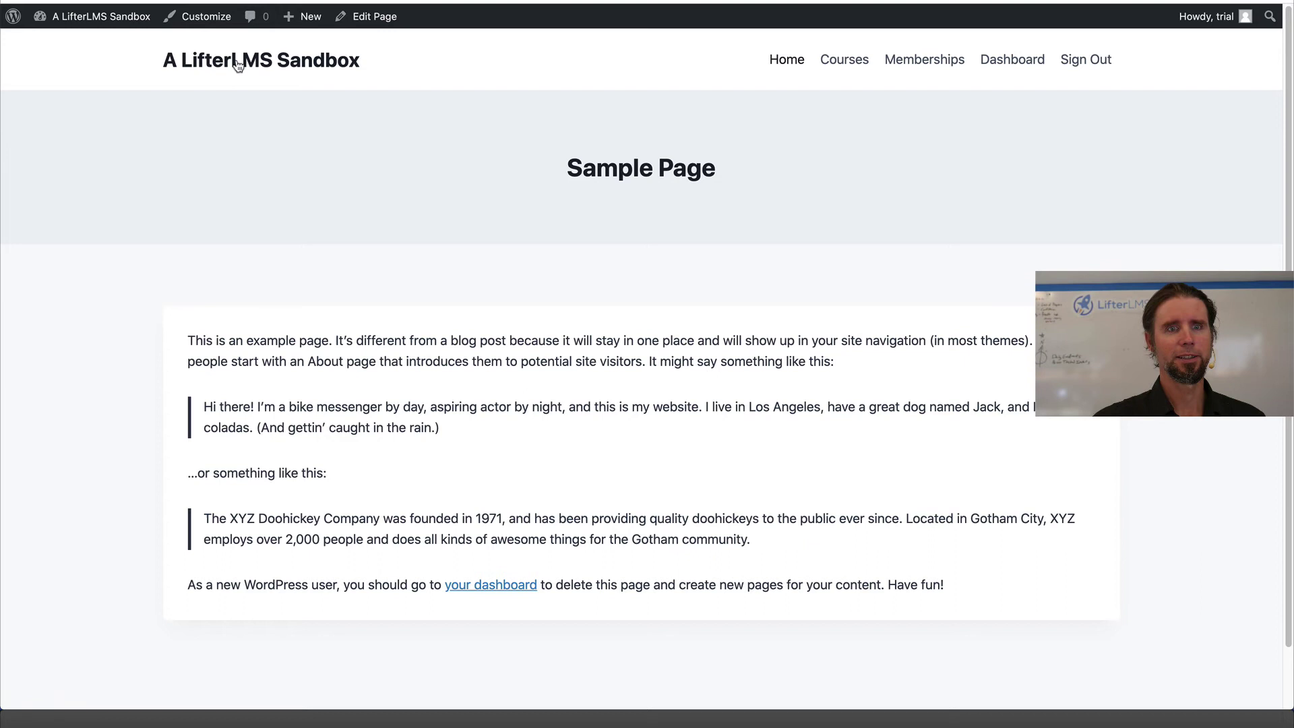
Test the Home, Courses, Memberships and Dashboard menu links, then return to the admin Dashboard.
{"action": "left_click", "coordinate": [790, 60]}
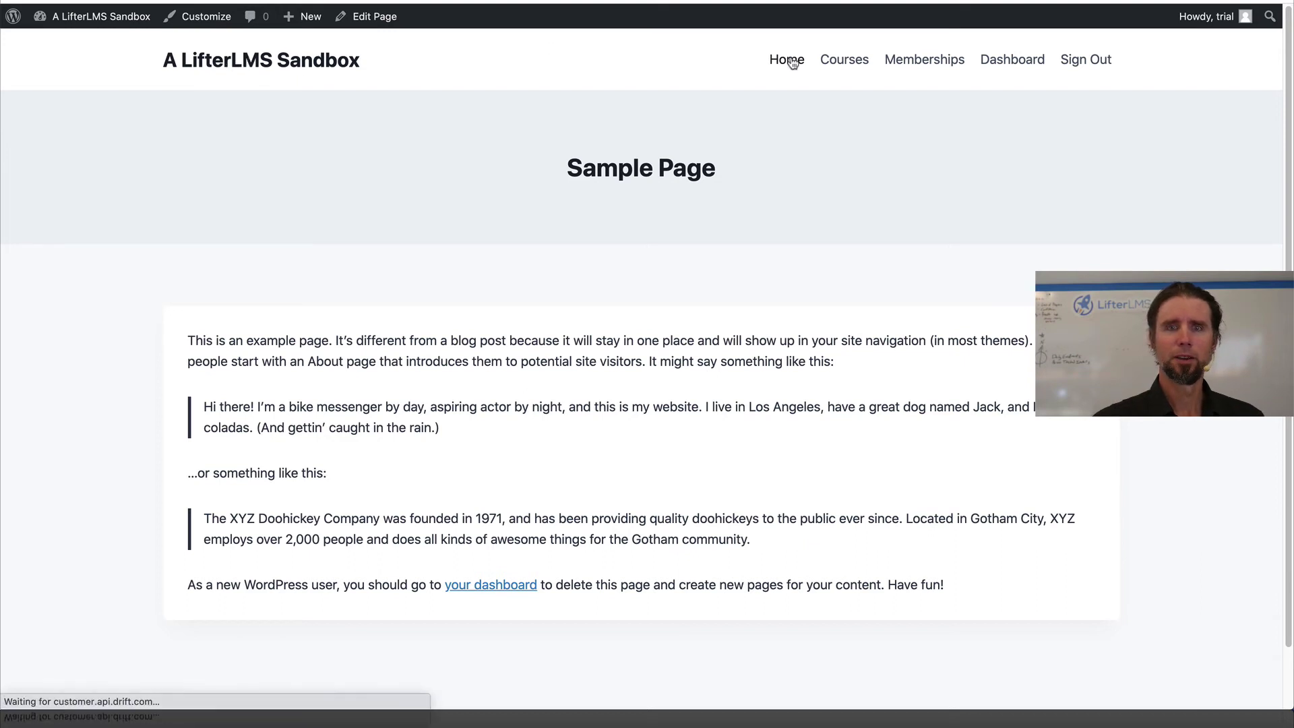
{"action": "left_click", "coordinate": [855, 65]}
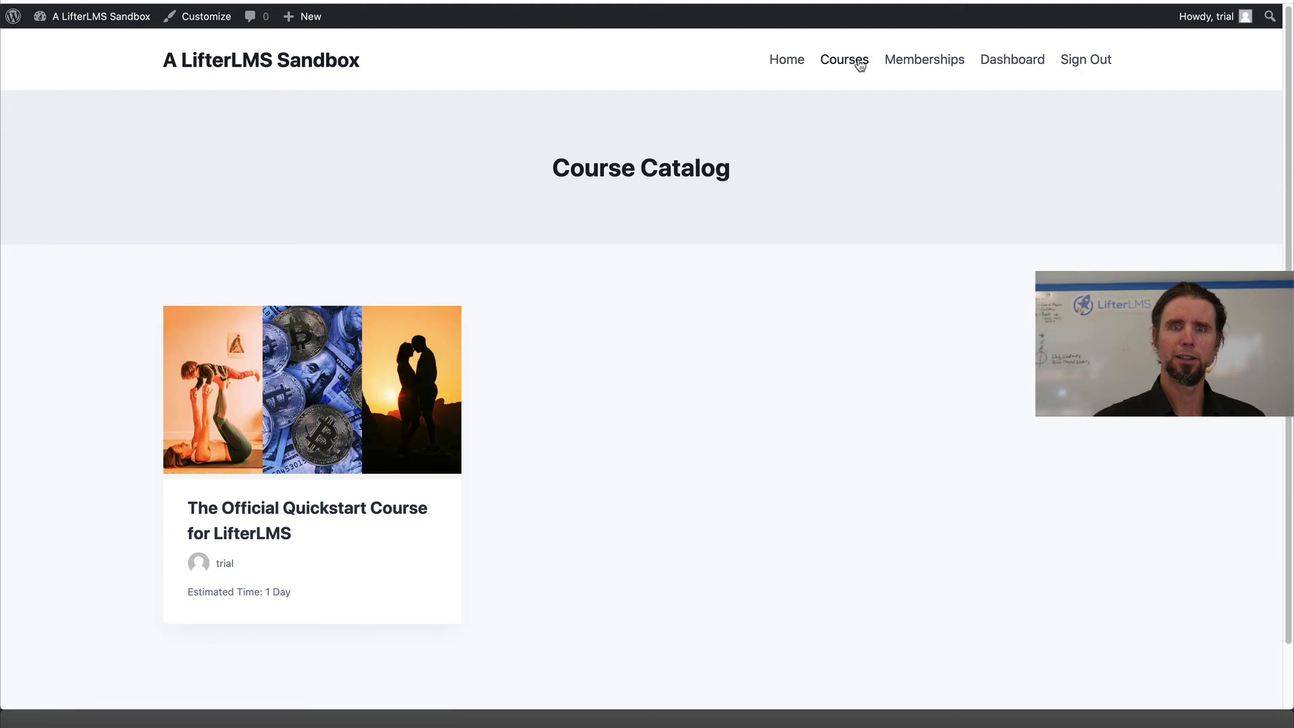
{"action": "left_click", "coordinate": [928, 62]}
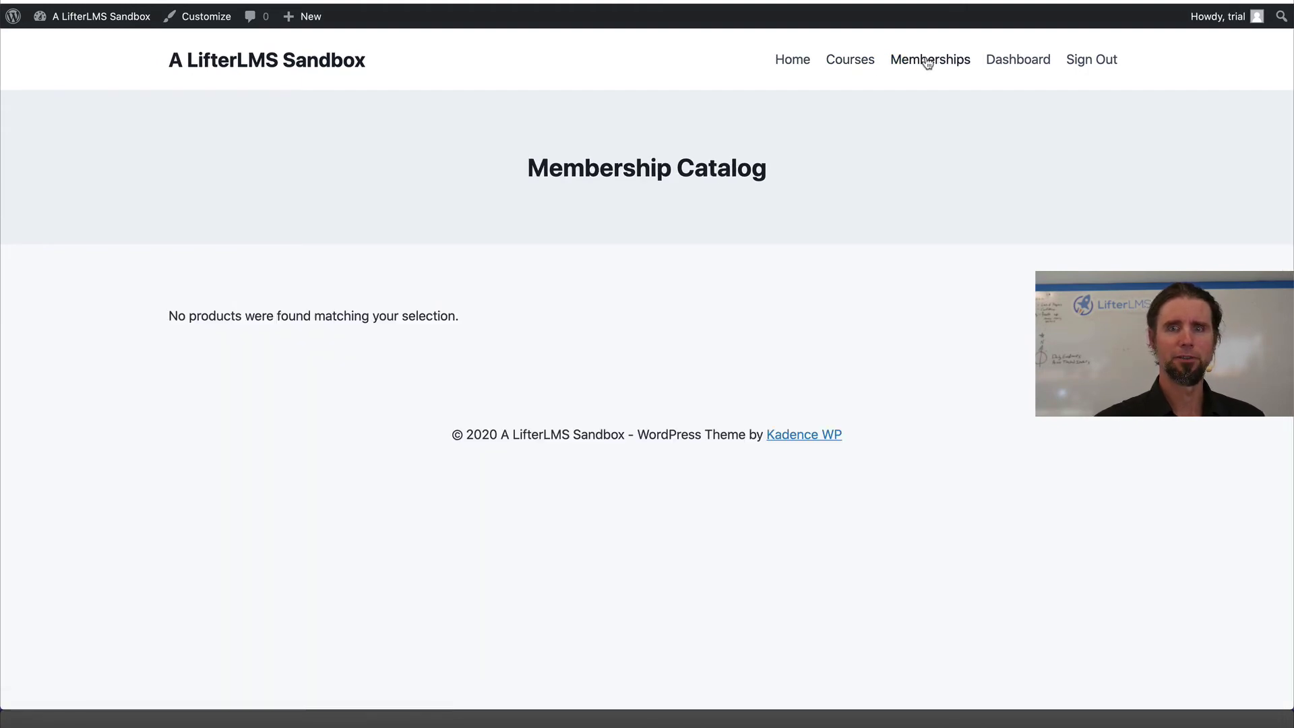
{"action": "left_click", "coordinate": [1046, 67]}
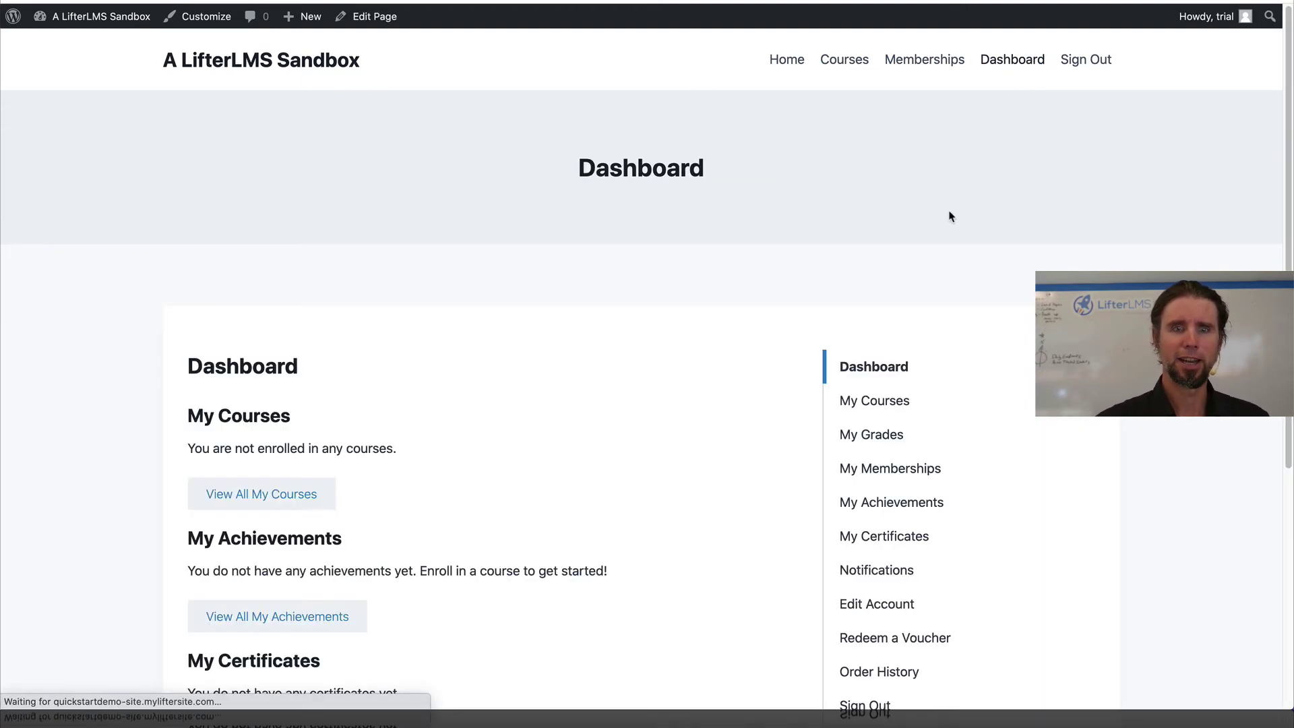
{"action": "scroll", "coordinate": [924, 277], "scroll_direction": "down", "scroll_amount": 5}
{"action": "scroll", "coordinate": [924, 278], "scroll_direction": "up", "scroll_amount": 5}
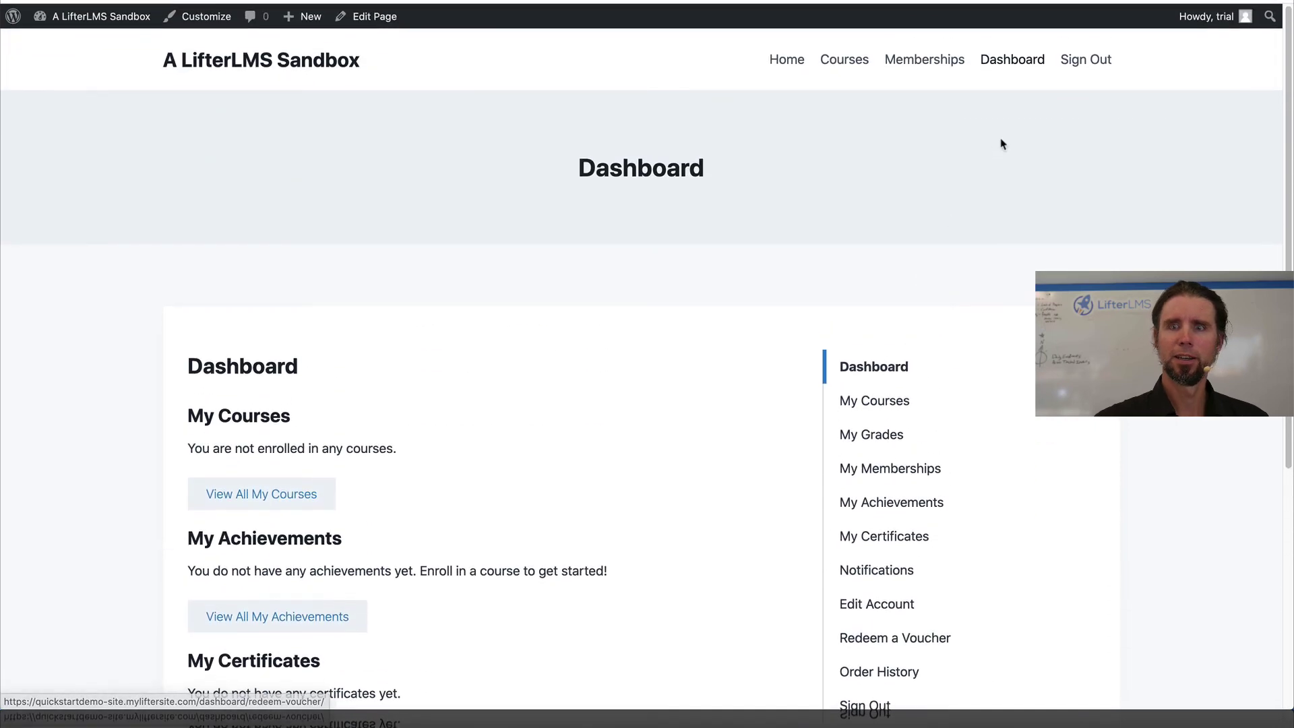
{"action": "scroll", "coordinate": [365, 153], "scroll_direction": "up", "scroll_amount": 2}
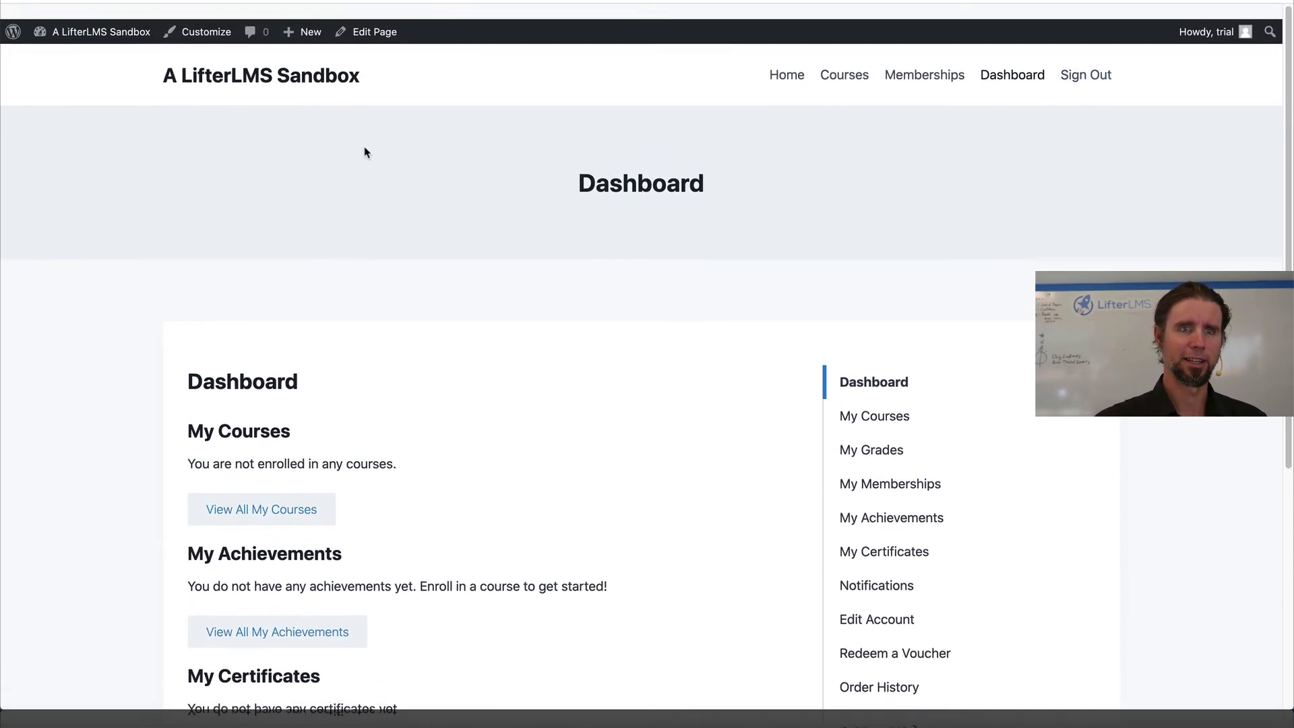
{"action": "left_click", "coordinate": [246, 73]}
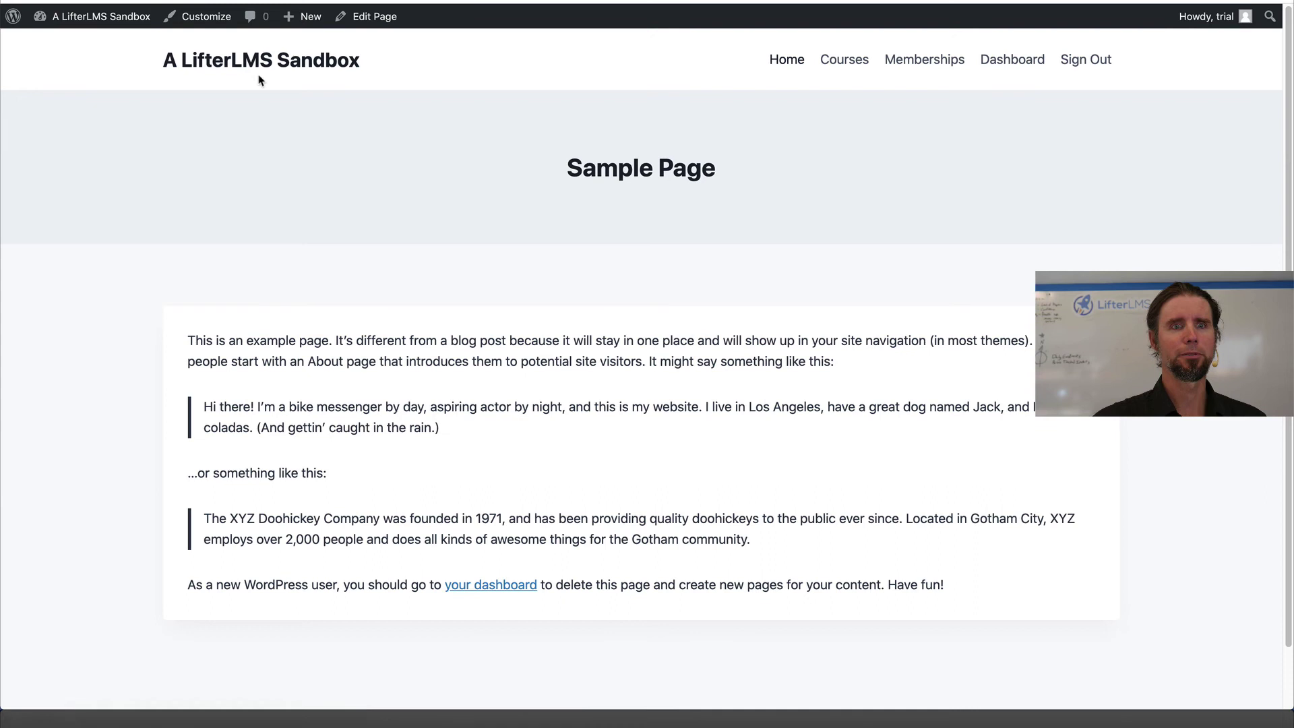
{"action": "left_click", "coordinate": [70, 42]}
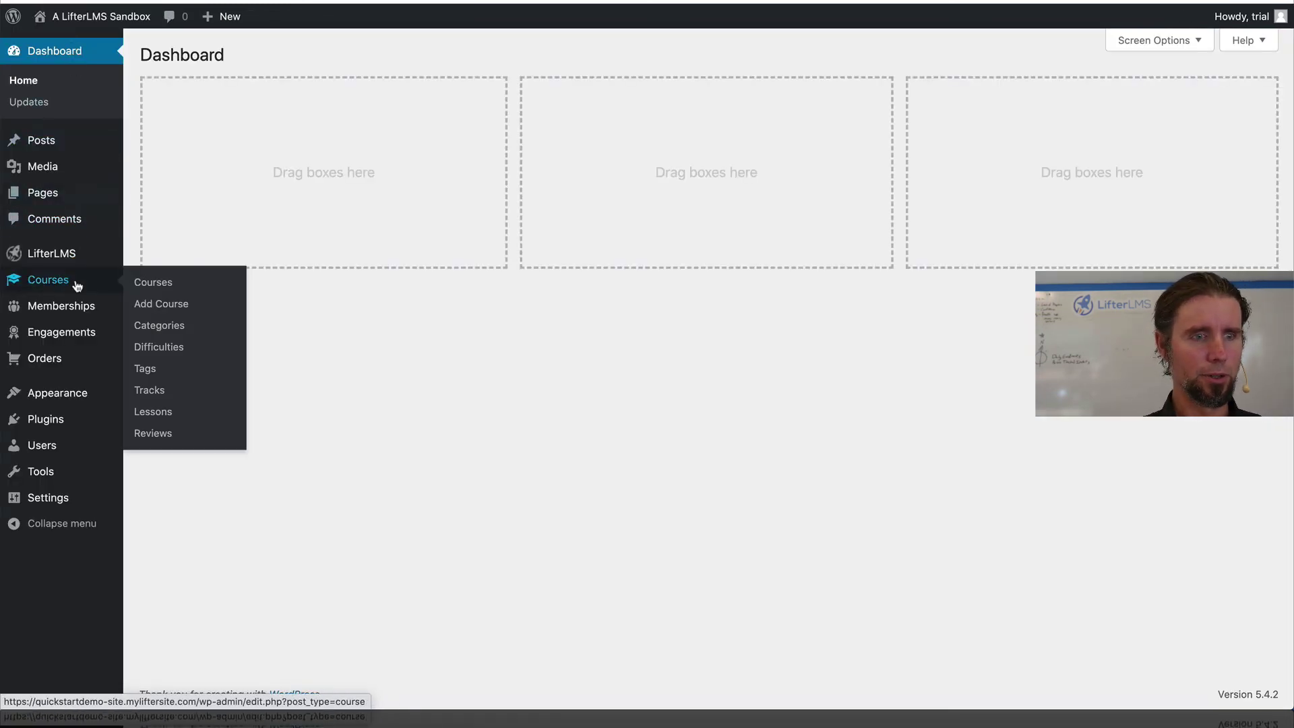
Replace the site title 'A LifterLMS Sandbox' with 'My Academy' in Site Identity and publish.
{"action": "mouse_move", "coordinate": [77, 356]}
{"action": "mouse_move", "coordinate": [72, 400]}
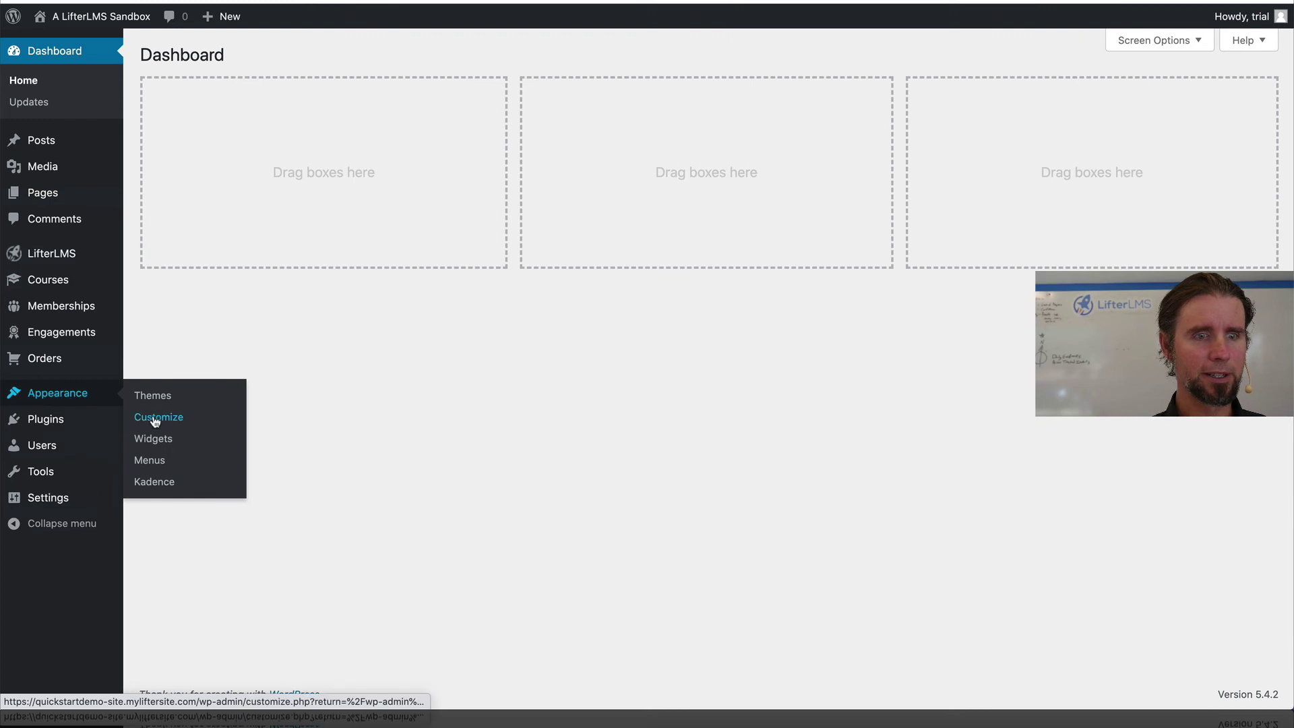
{"action": "left_click", "coordinate": [155, 419]}
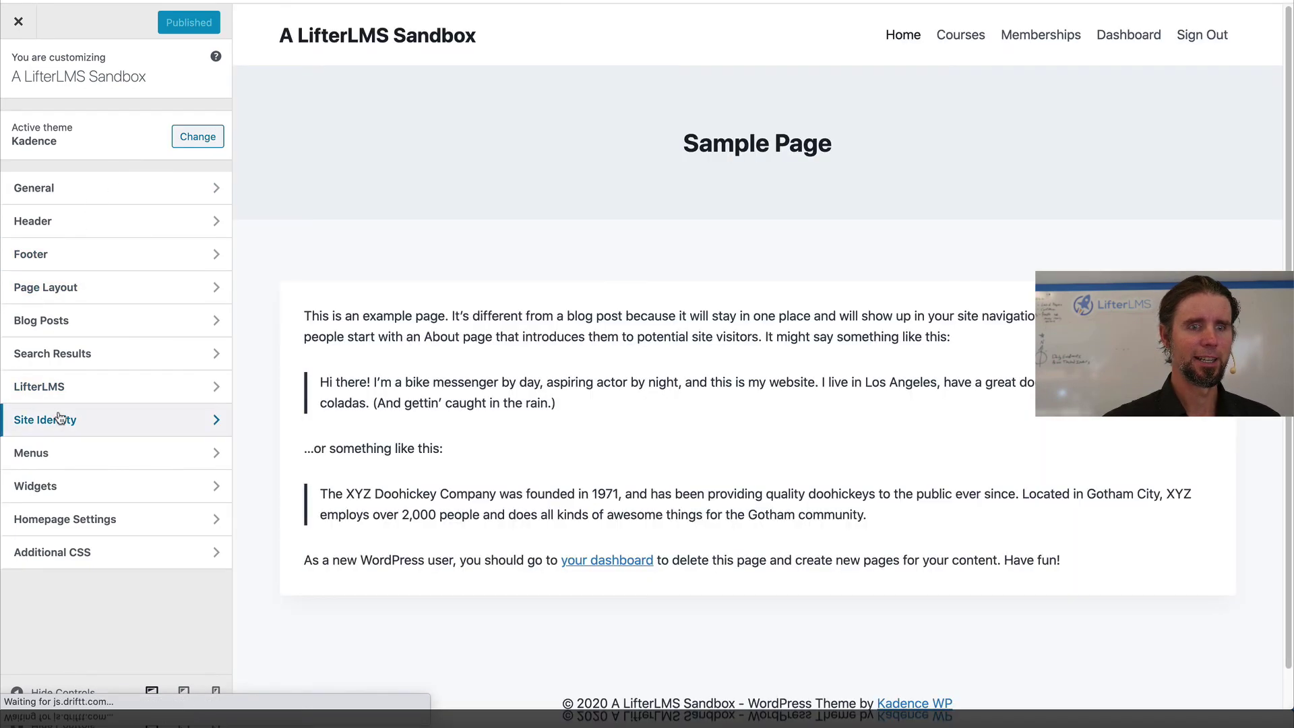
{"action": "left_click", "coordinate": [59, 418]}
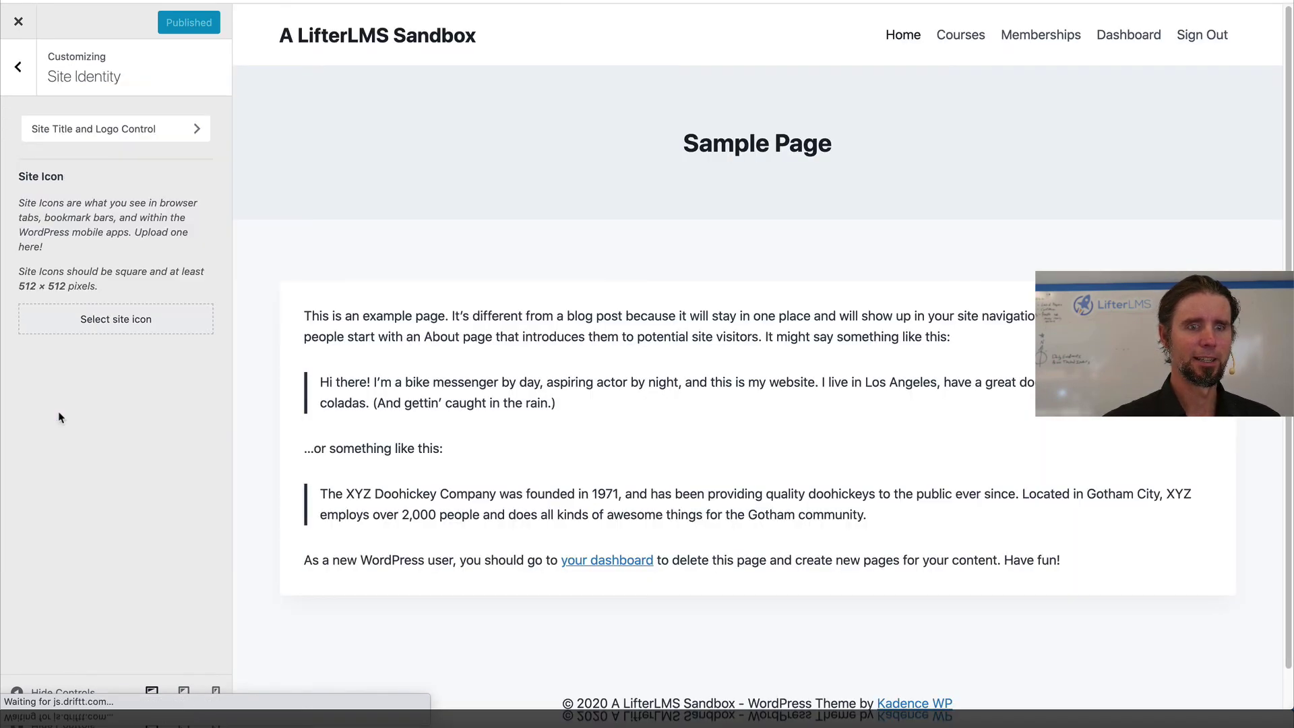
{"action": "left_click", "coordinate": [87, 135]}
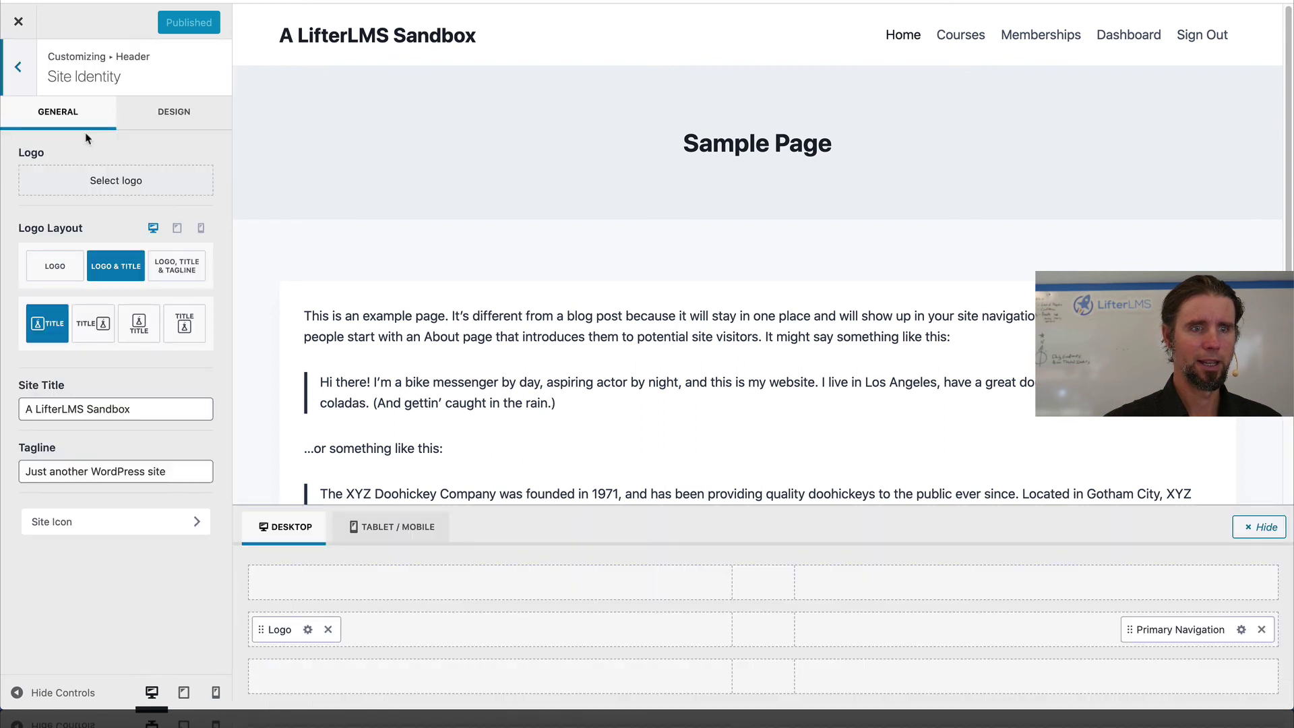
{"action": "left_click_drag", "start_coordinate": [177, 410], "coordinate": [23, 402]}
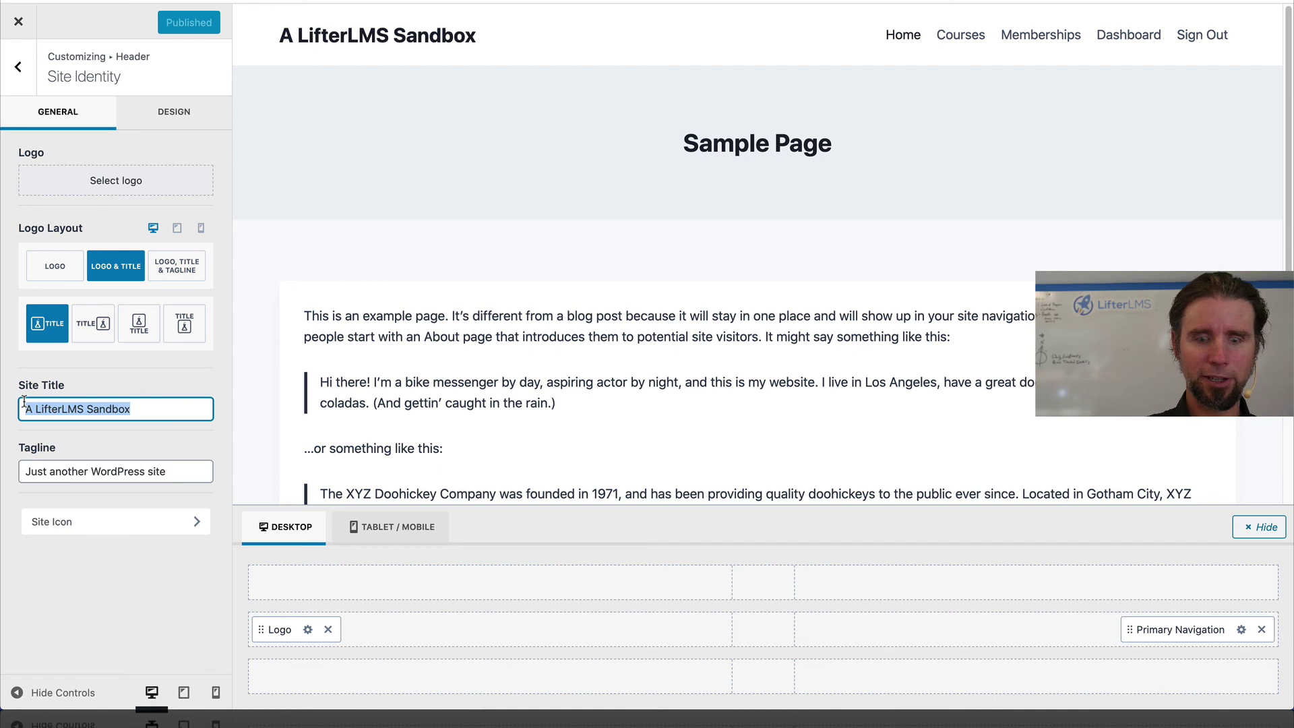
{"action": "type", "text": "My Aca"}
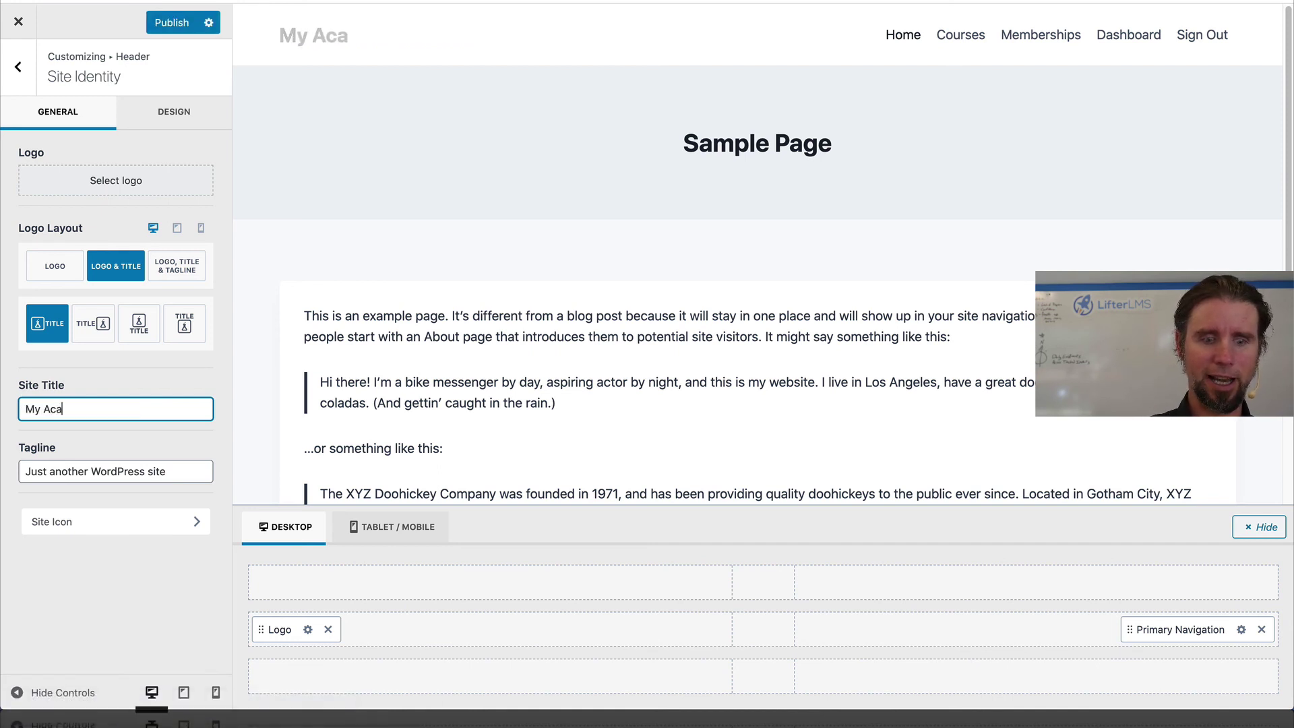
{"action": "type", "text": "demy"}
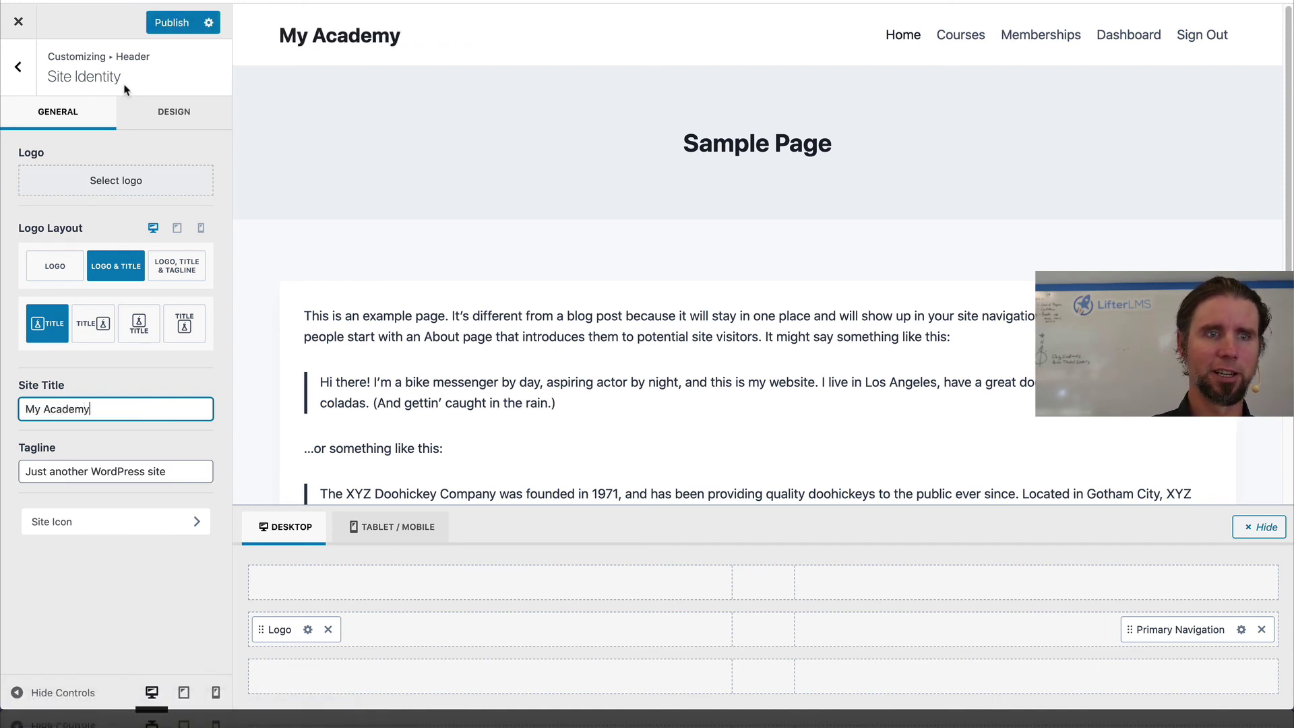
{"action": "left_click", "coordinate": [166, 26]}
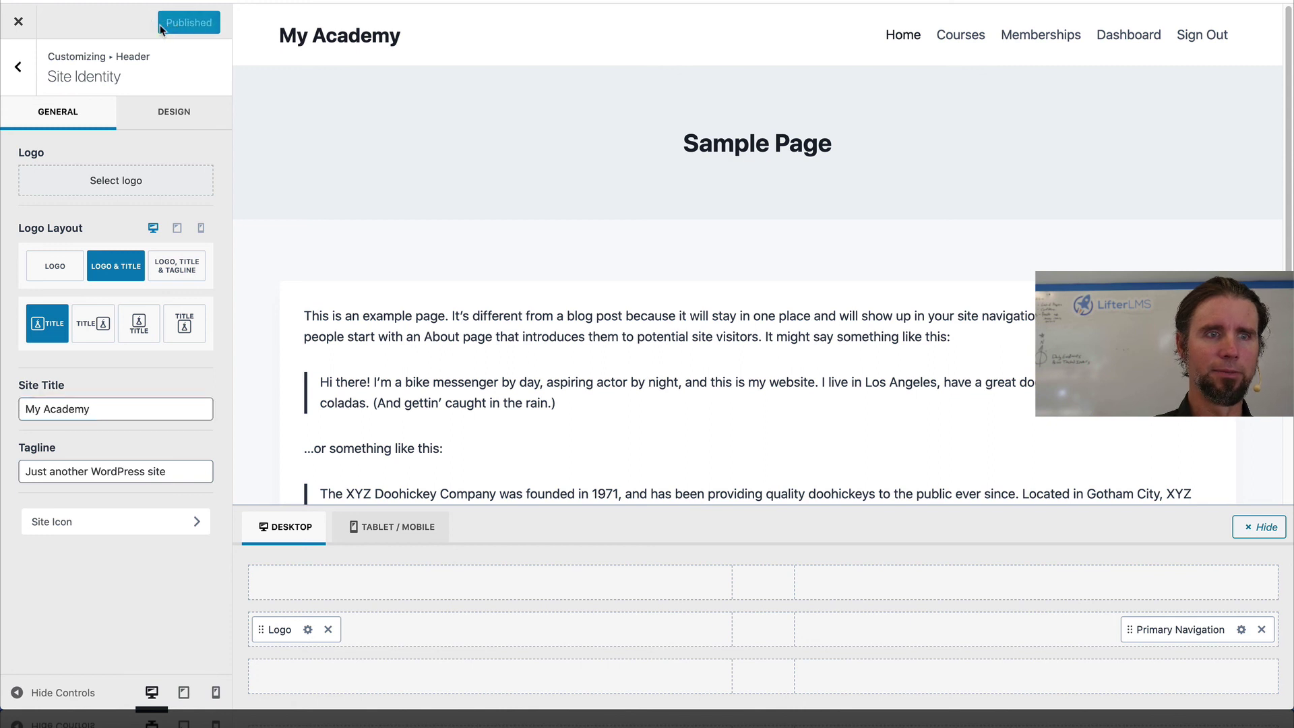
{"action": "left_click", "coordinate": [8, 27]}
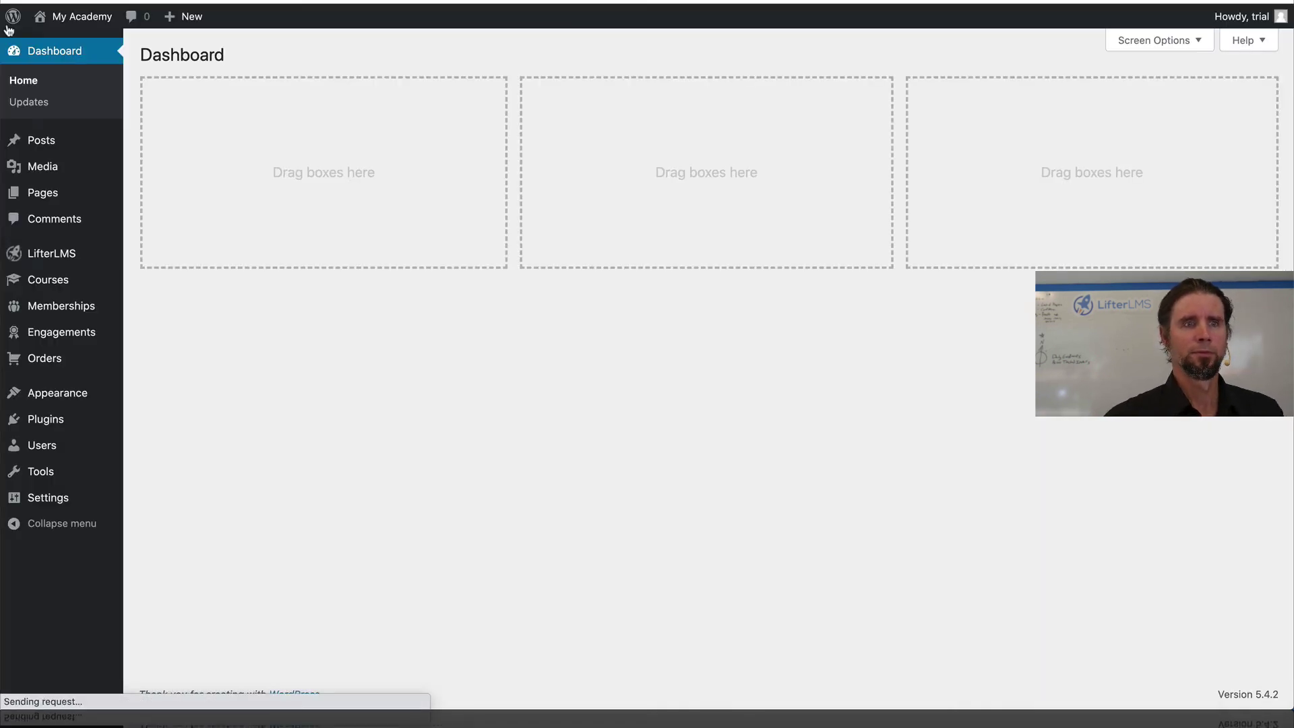
View the live My Academy site, open Courses, then return to the Sample Page homepage.
{"action": "mouse_move", "coordinate": [67, 18]}
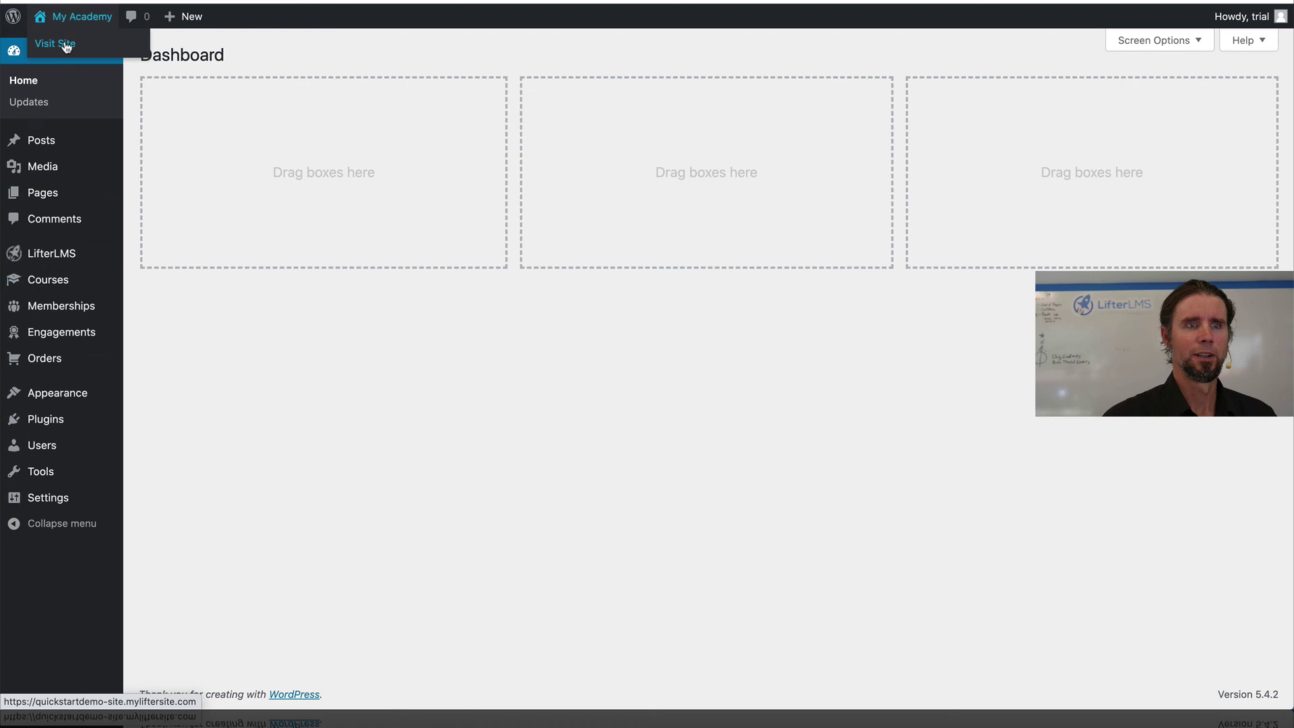
{"action": "left_click", "coordinate": [66, 46]}
{"action": "scroll", "coordinate": [423, 279], "scroll_direction": "down", "scroll_amount": 1}
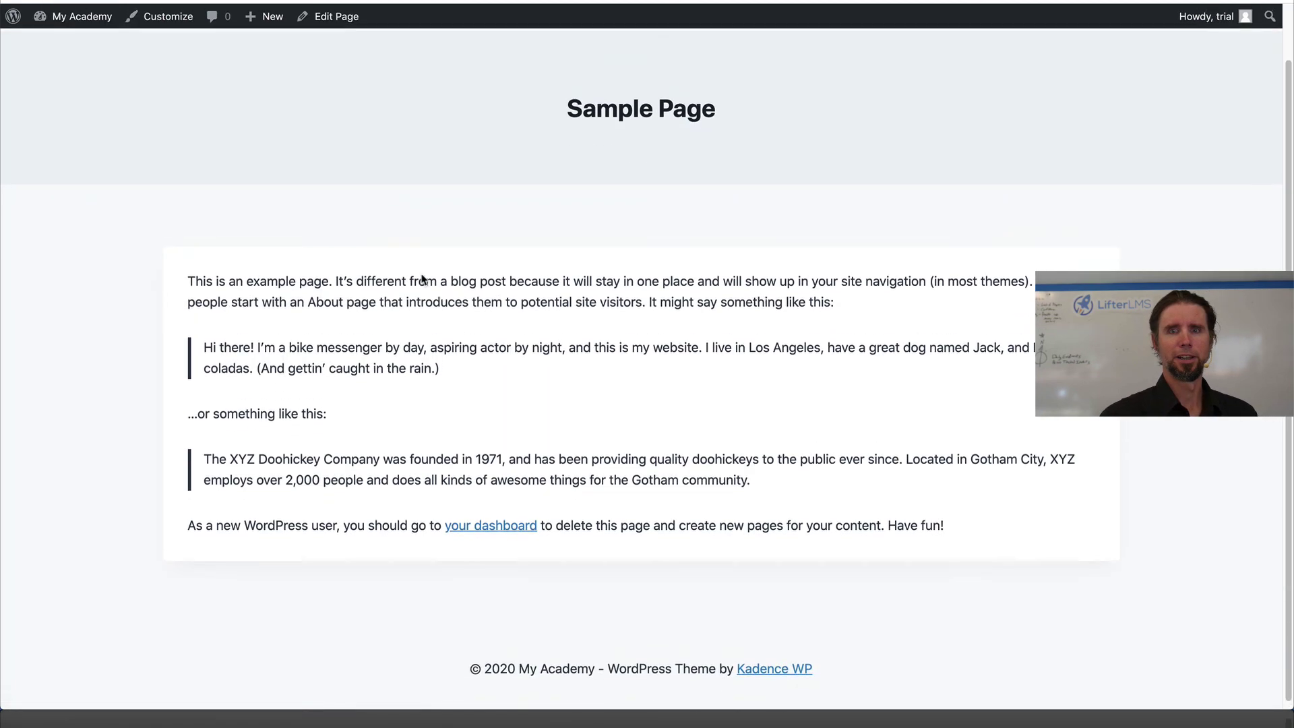
{"action": "scroll", "coordinate": [423, 279], "scroll_direction": "up", "scroll_amount": 2}
{"action": "left_click", "coordinate": [848, 67]}
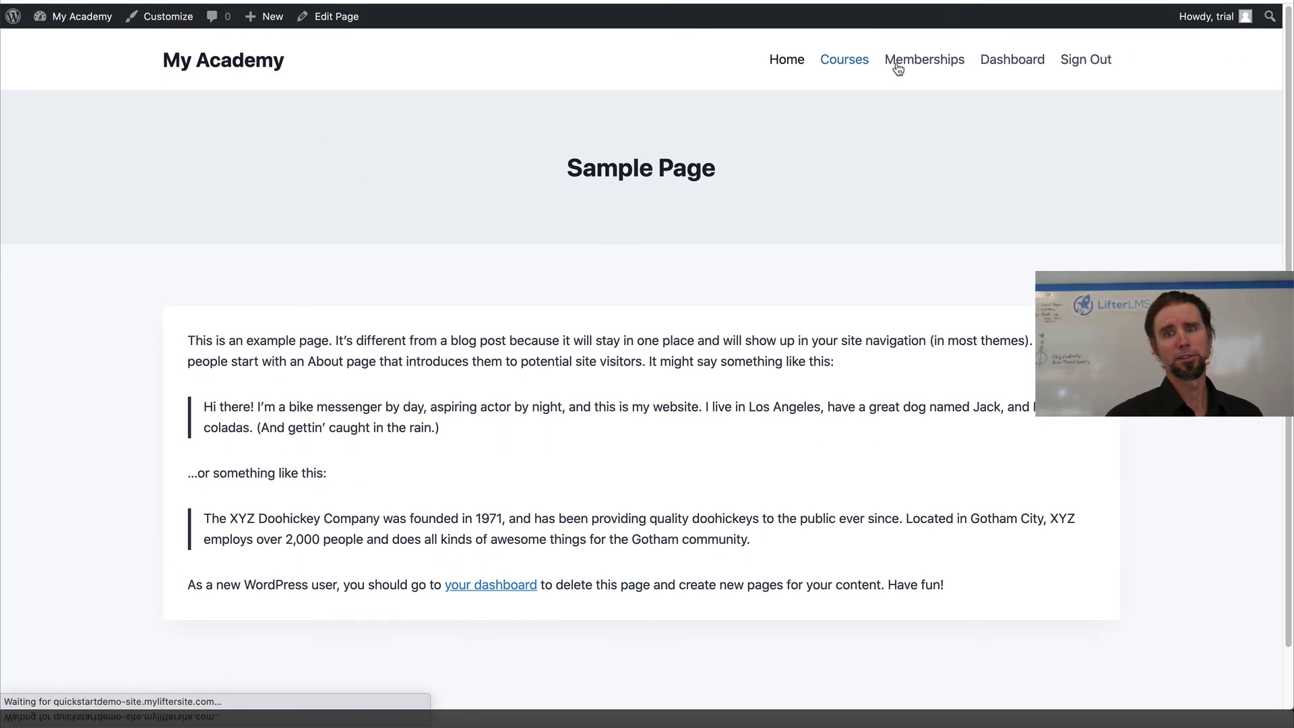
{"action": "left_click", "coordinate": [772, 65]}
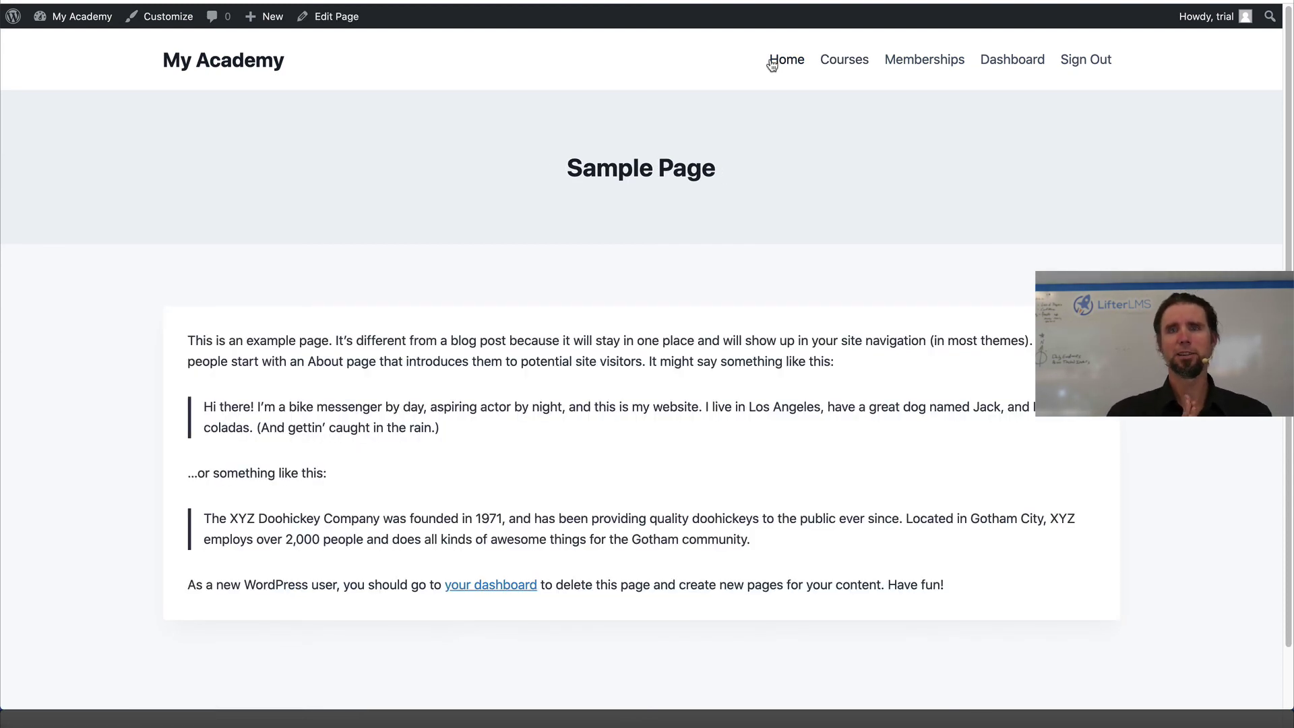